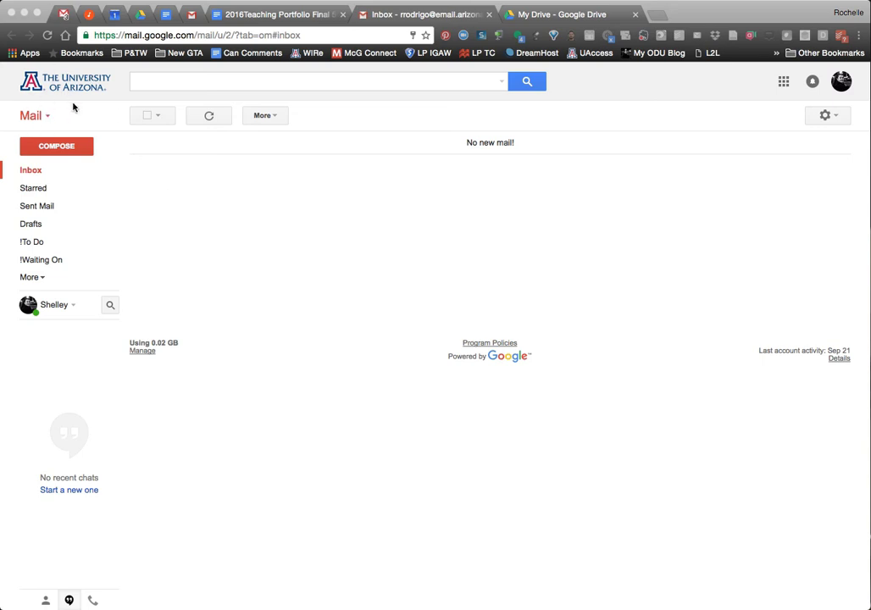
# Open the Google apps grid at the top right of the Gmail inbox.
pyautogui.click(784, 81)
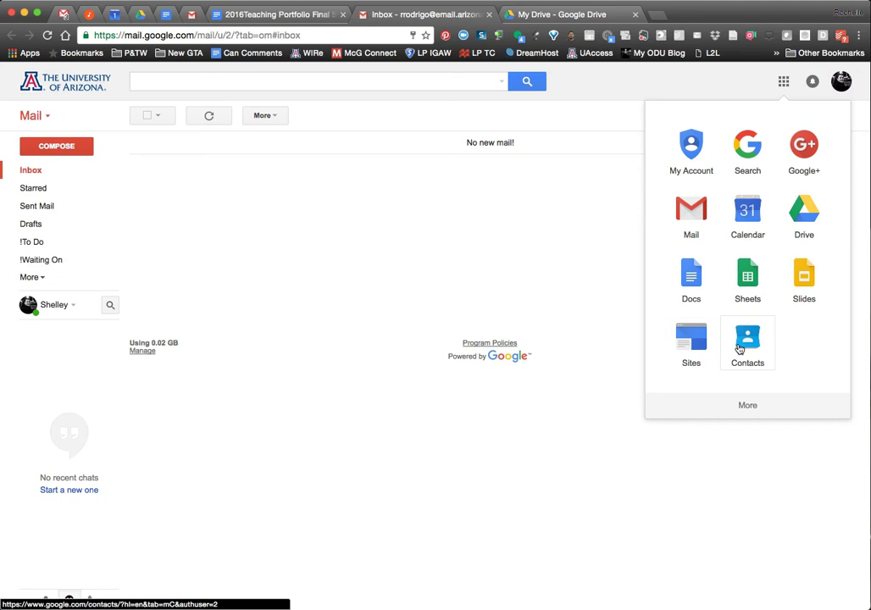
# Open Drive in a new tab, close the old Drive tab, and show the 2016Teaching Portfolio Final 591 doc.
pyautogui.click(807, 225)
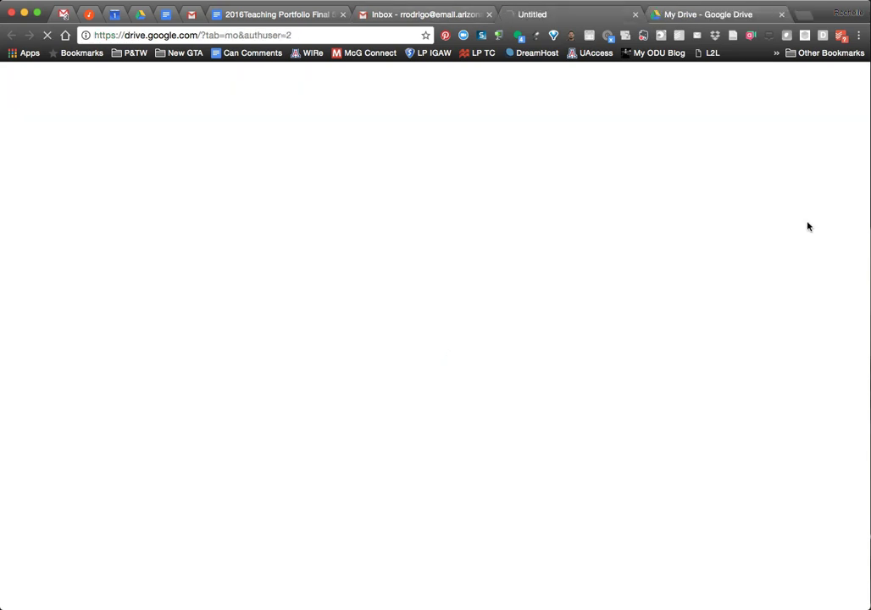
pyautogui.click(780, 13)
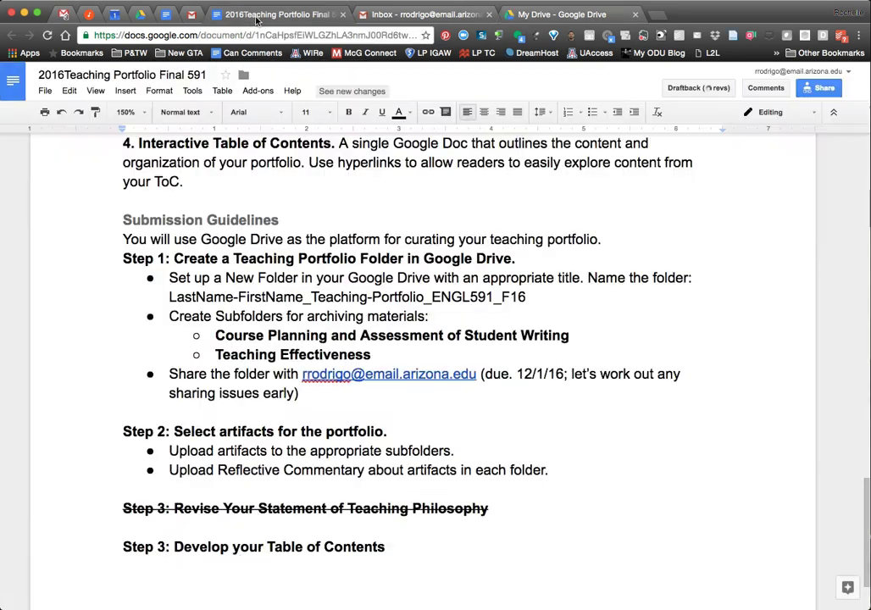
pyautogui.click(257, 16)
# Highlight LastName-FirstName_Teaching-Portfolio_ENGL591_F16 in yellow and copy that folder name.
pyautogui.moveTo(171, 295); pyautogui.dragTo(528, 294)
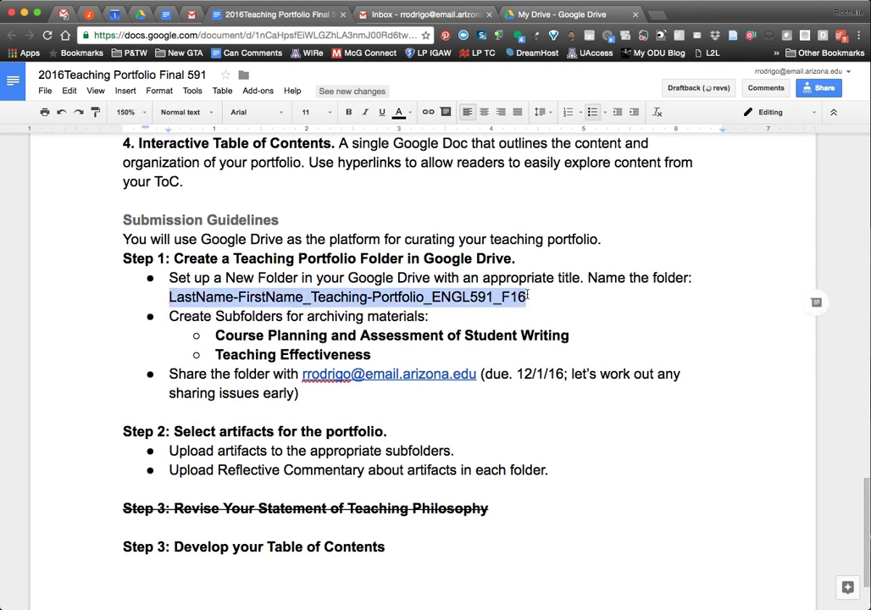
pyautogui.click(399, 112)
pyautogui.click(485, 136)
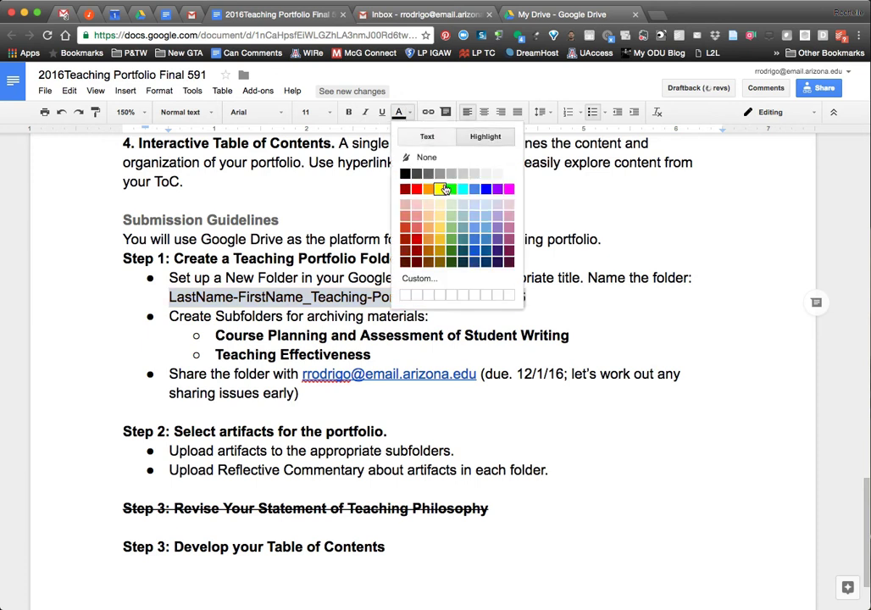
pyautogui.click(444, 186)
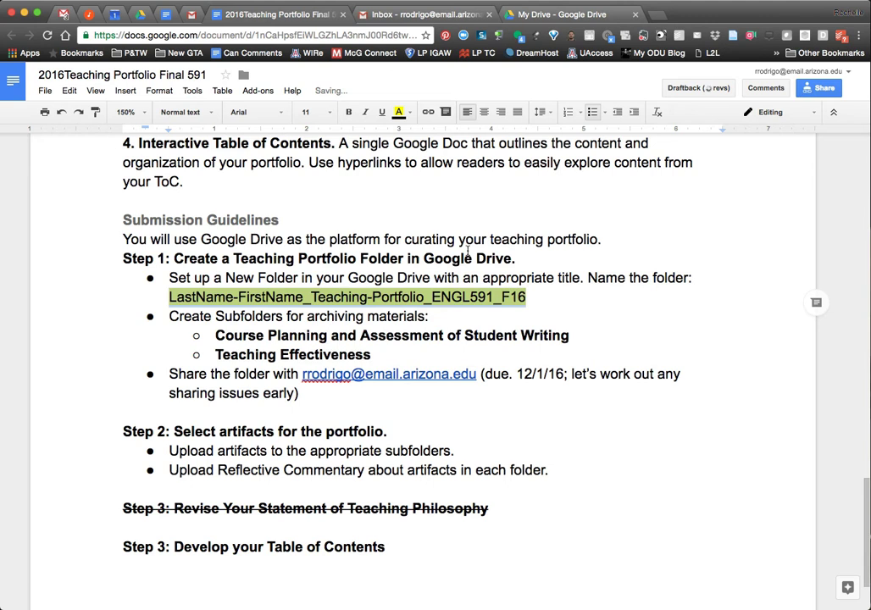
pyautogui.click(432, 296)
pyautogui.moveTo(171, 297); pyautogui.dragTo(526, 298)
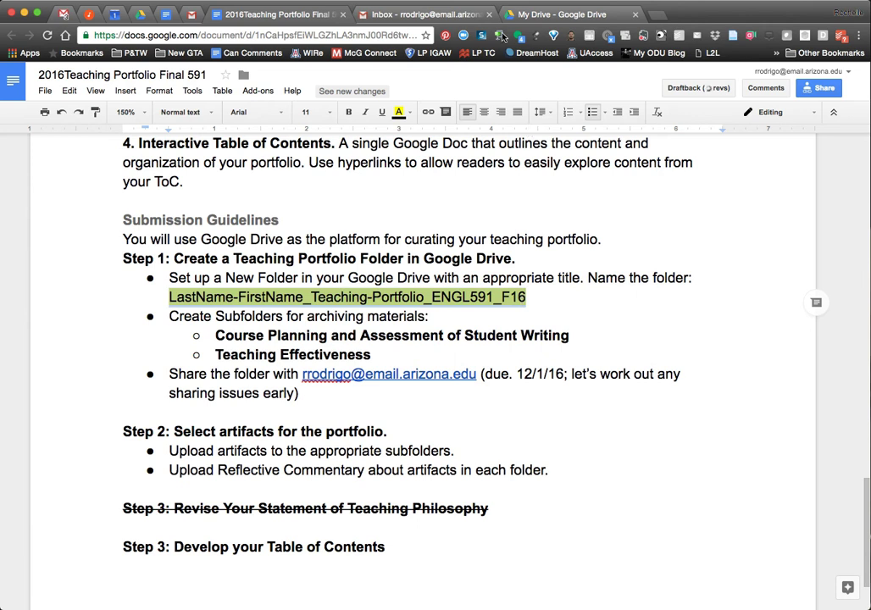
pyautogui.click(559, 14)
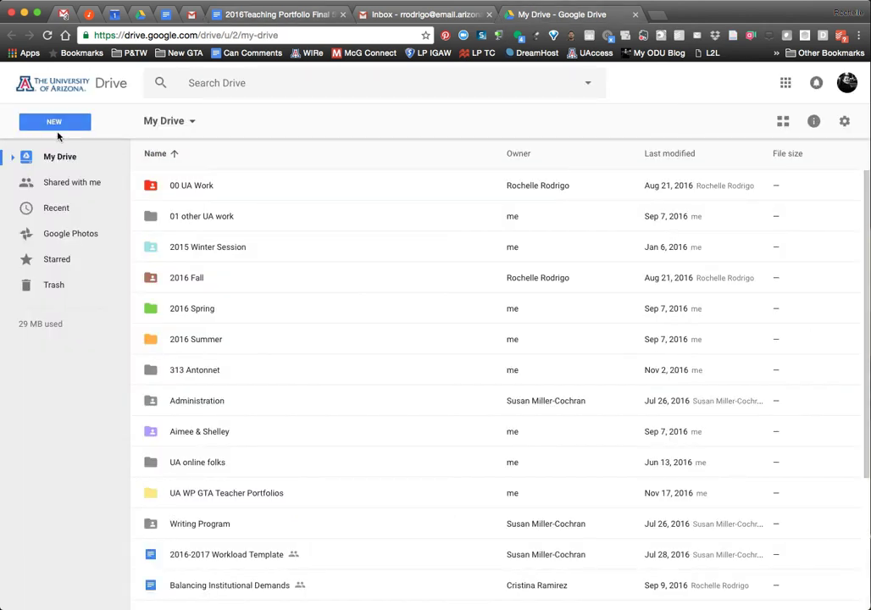
# Create a folder named with the owner's last and first names plus _Teaching-Portfolio_ENGL591_F16.
pyautogui.click(54, 127)
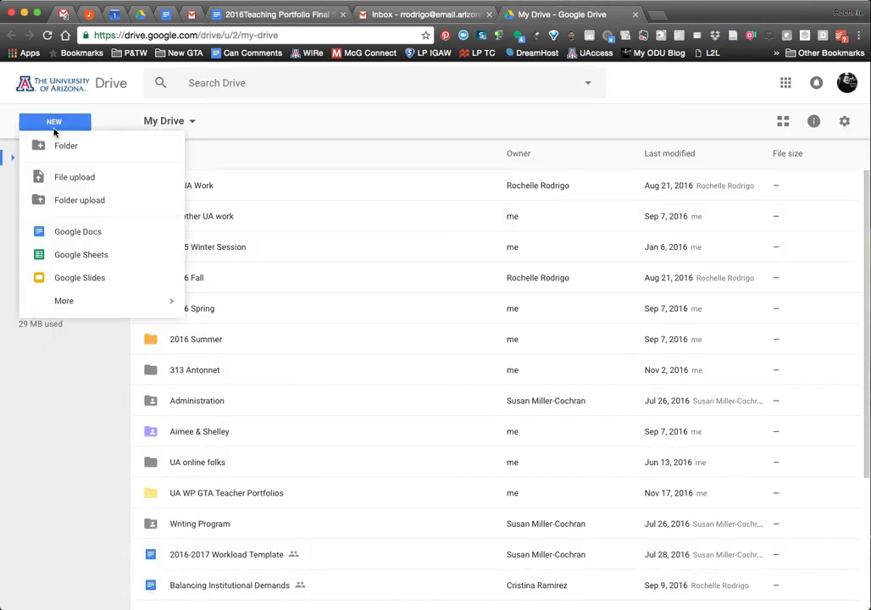
pyautogui.click(61, 153)
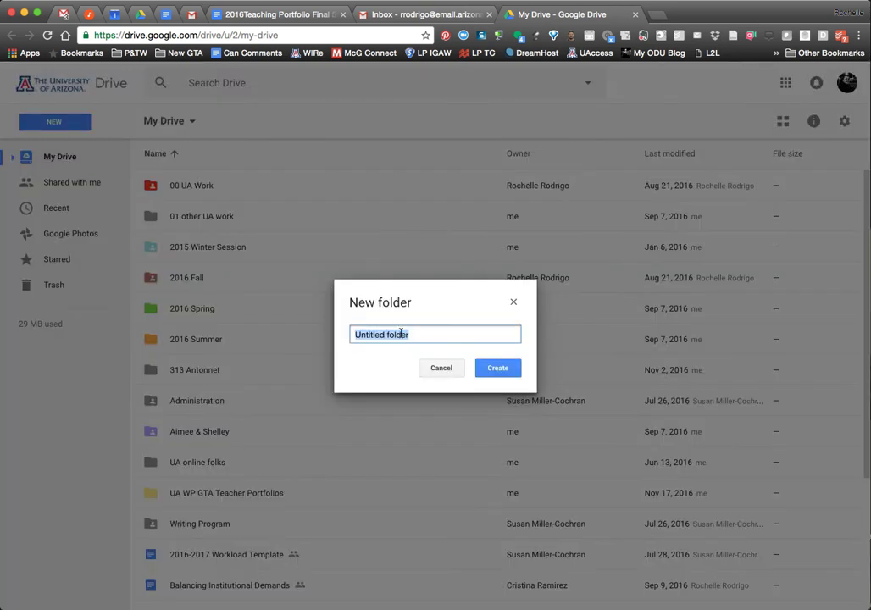
pyautogui.press('super+v')
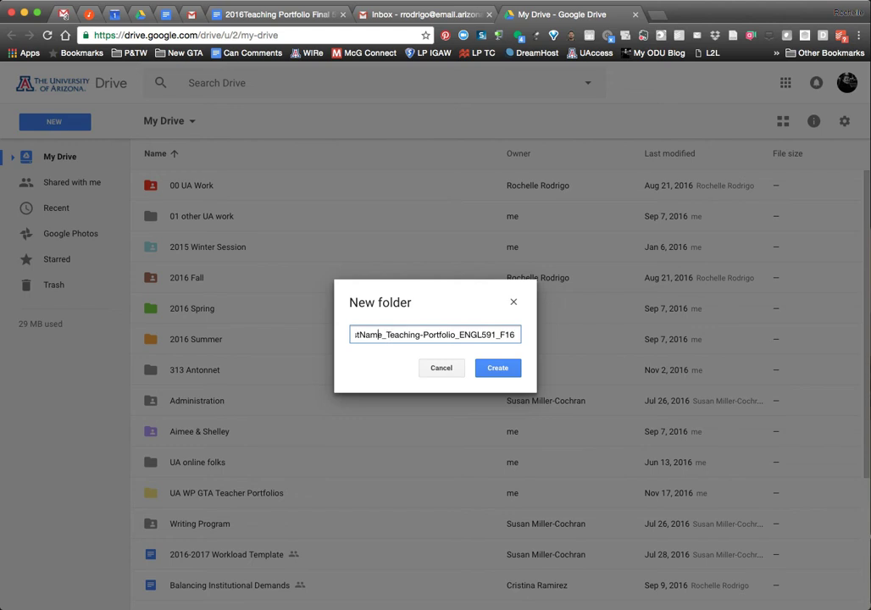
pyautogui.moveTo(383, 334); pyautogui.dragTo(398, 334)
pyautogui.write('Shelley')
pyautogui.moveTo(395, 335); pyautogui.dragTo(355, 335)
pyautogui.write('Rodrigo')
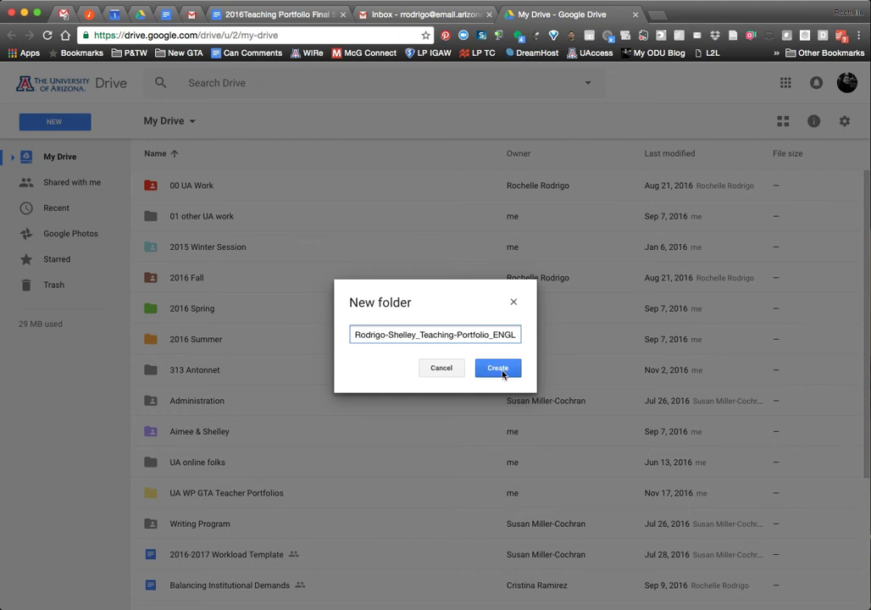
pyautogui.click(490, 369)
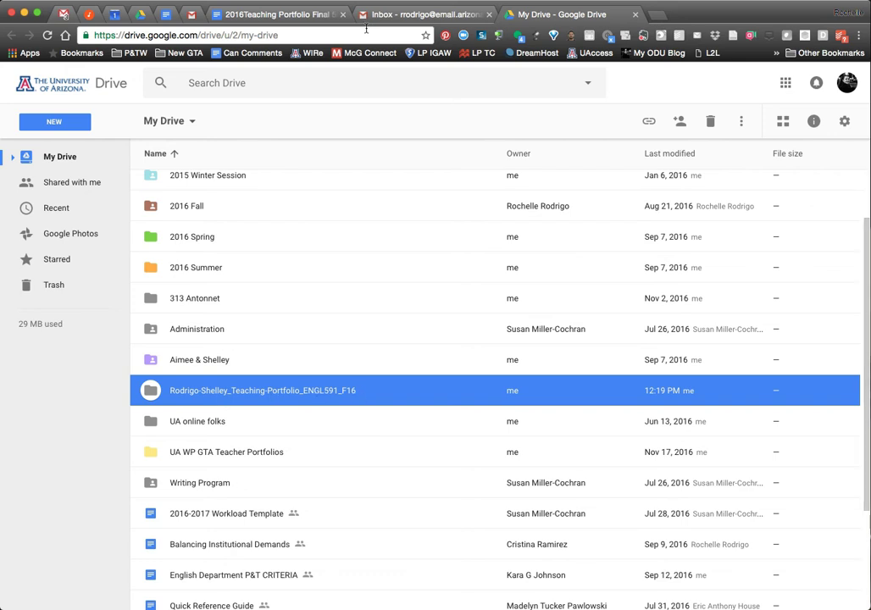
# Create the Course Planning and Assessment of Student Writing subfolder inside the portfolio folder.
pyautogui.click(240, 19)
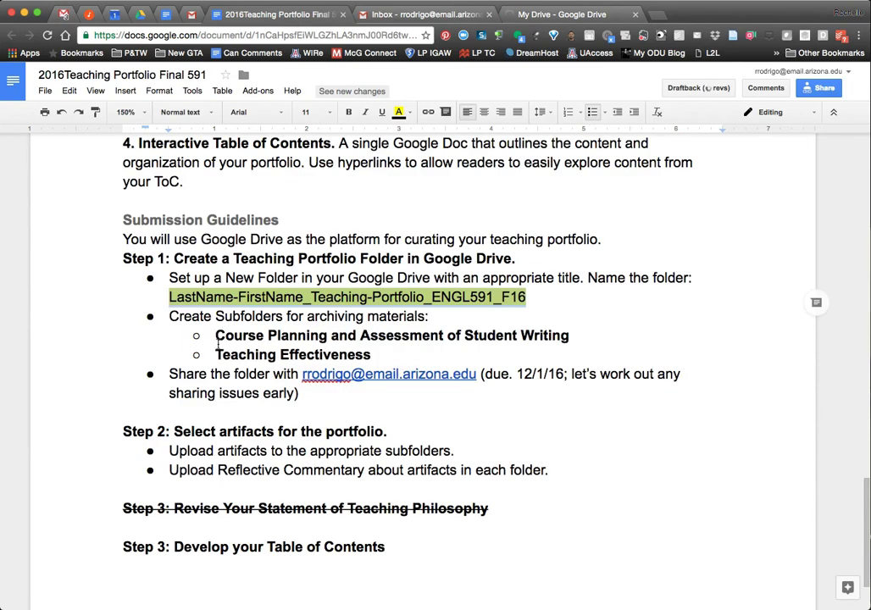
pyautogui.moveTo(216, 335); pyautogui.dragTo(570, 336)
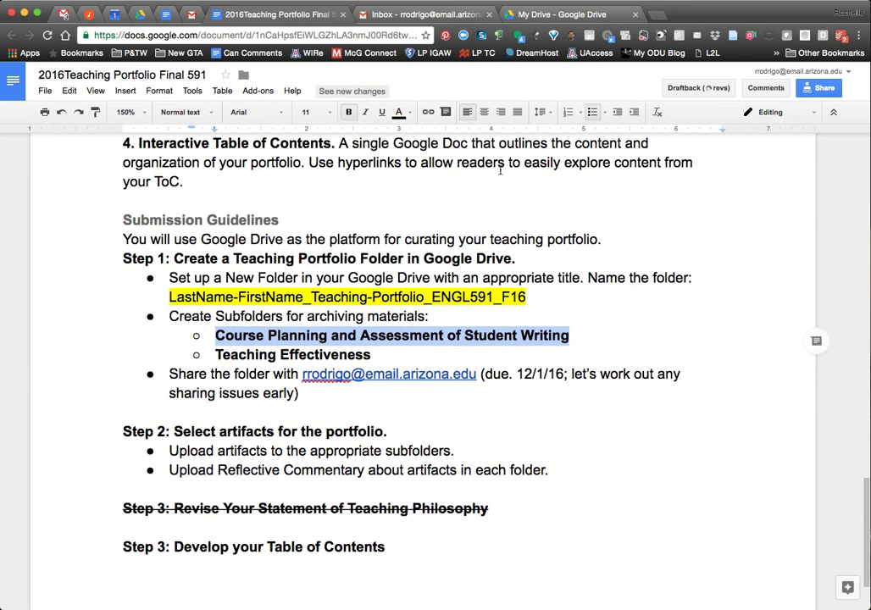
pyautogui.click(527, 15)
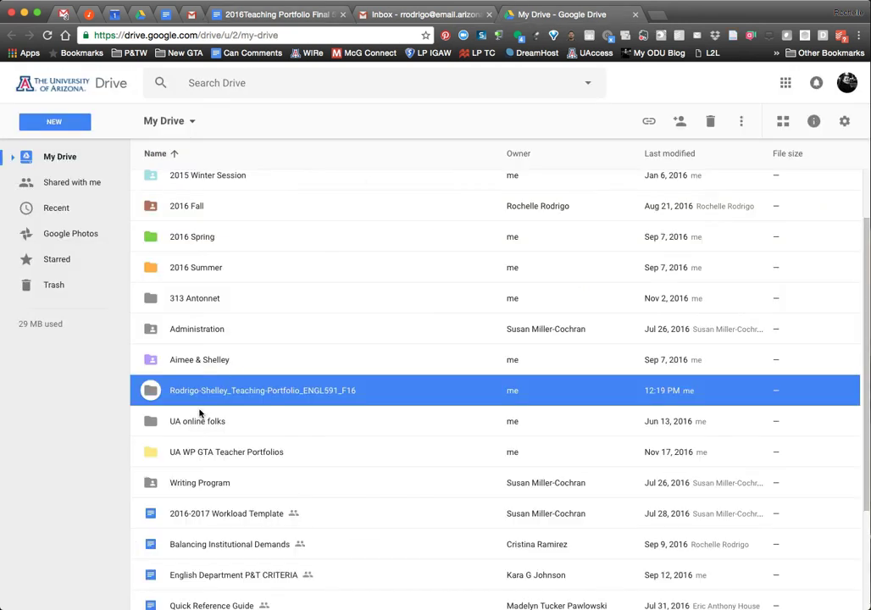
pyautogui.doubleClick(178, 394)
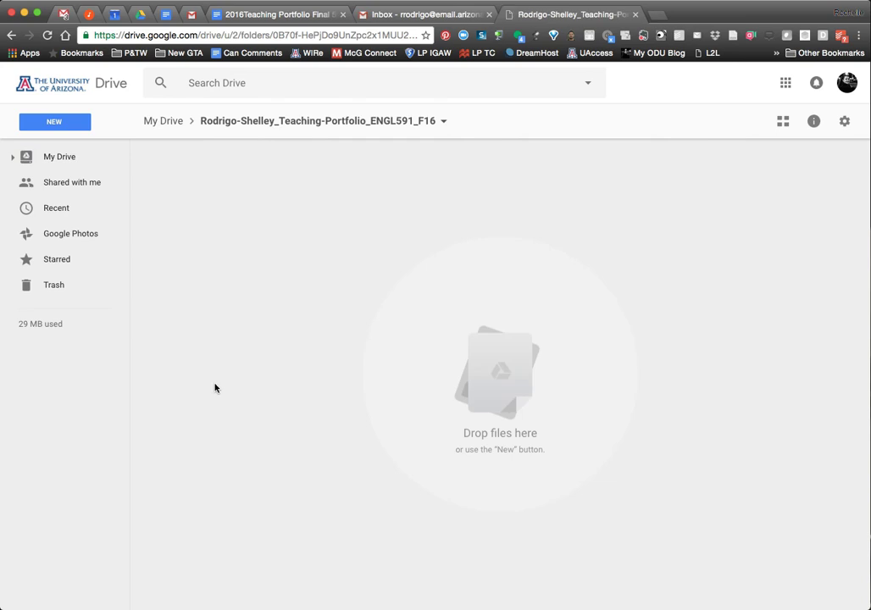
pyautogui.click(55, 128)
pyautogui.click(58, 147)
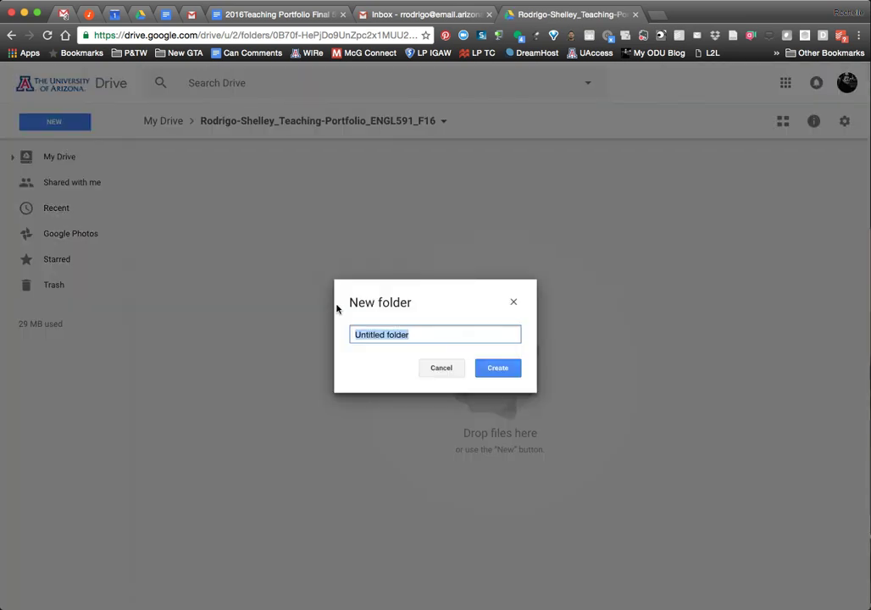
pyautogui.press('super+v')
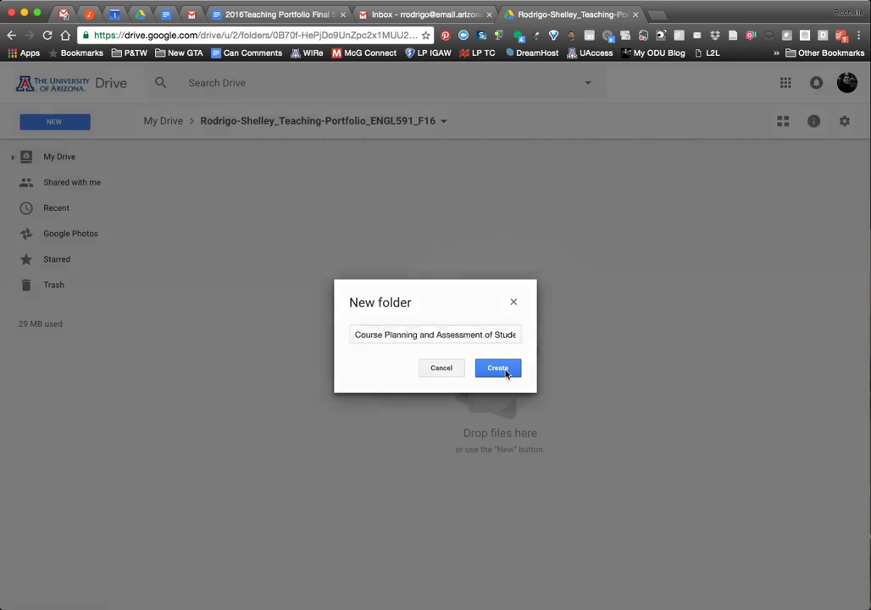
pyautogui.click(507, 369)
# Create the Teaching Effectiveness subfolder, copying its name from the assignment document.
pyautogui.click(71, 123)
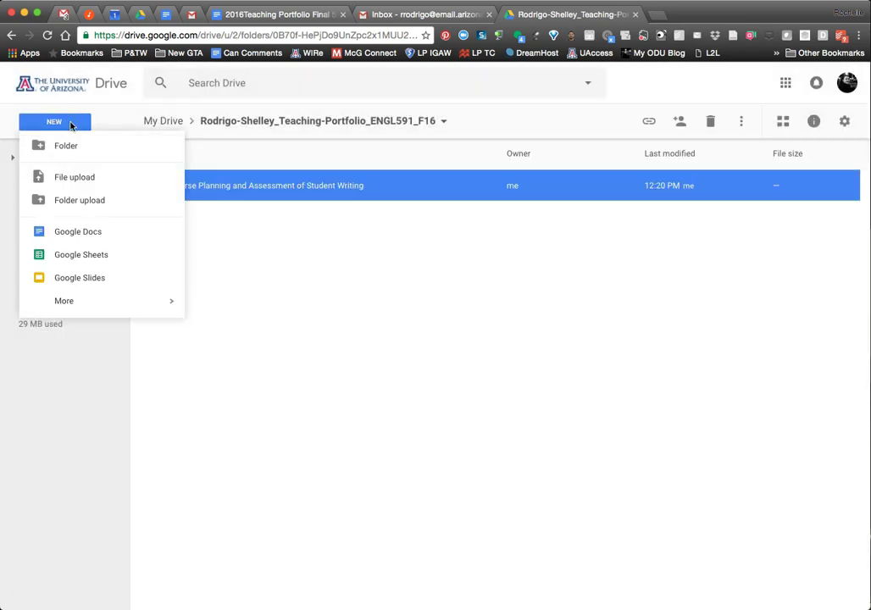
pyautogui.click(59, 146)
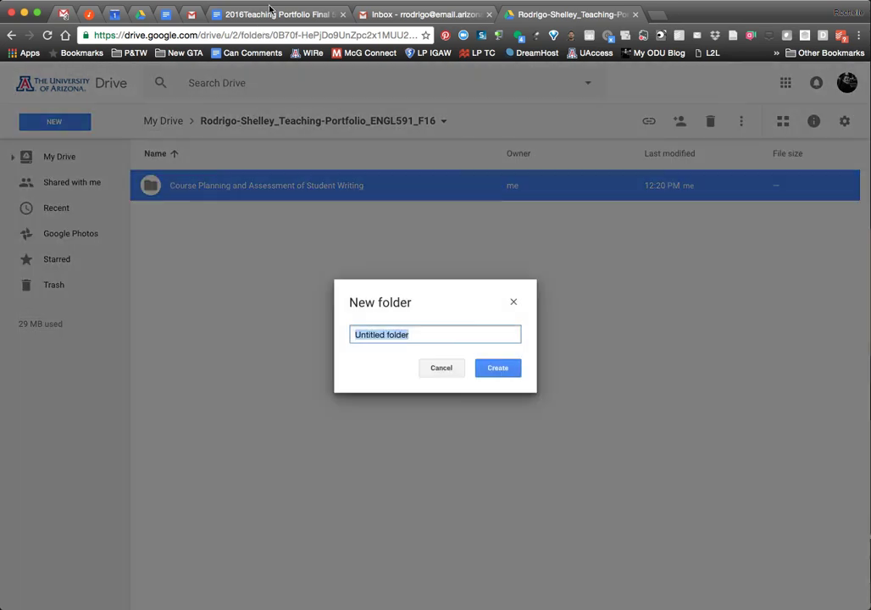
pyautogui.click(269, 11)
pyautogui.click(218, 336)
pyautogui.moveTo(211, 359); pyautogui.dragTo(372, 356)
pyautogui.press('super+c')
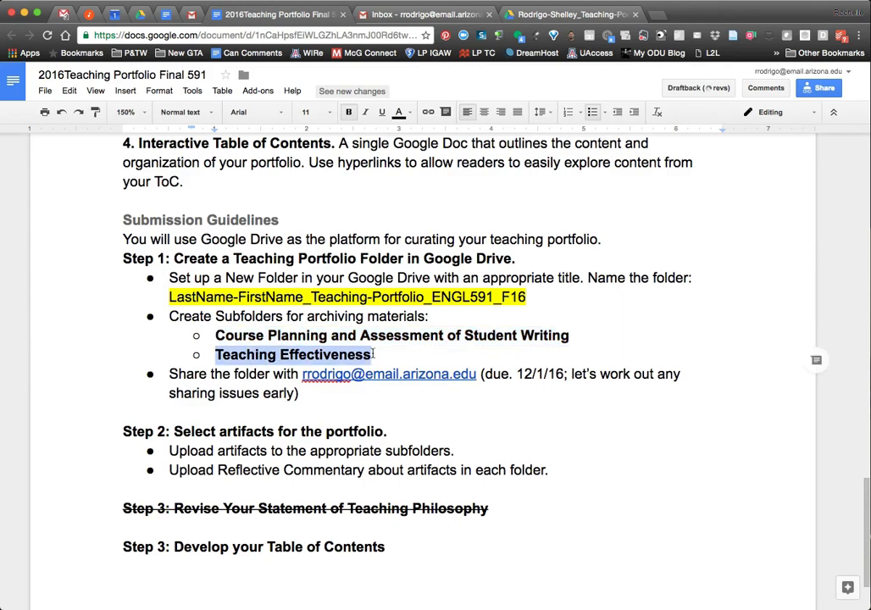
pyautogui.click(572, 15)
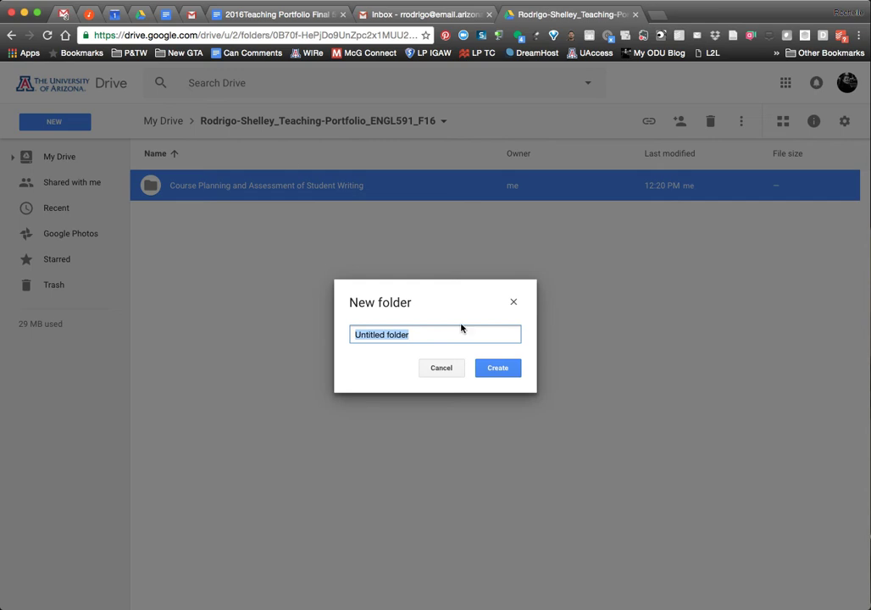
pyautogui.press('super+v')
pyautogui.click(508, 369)
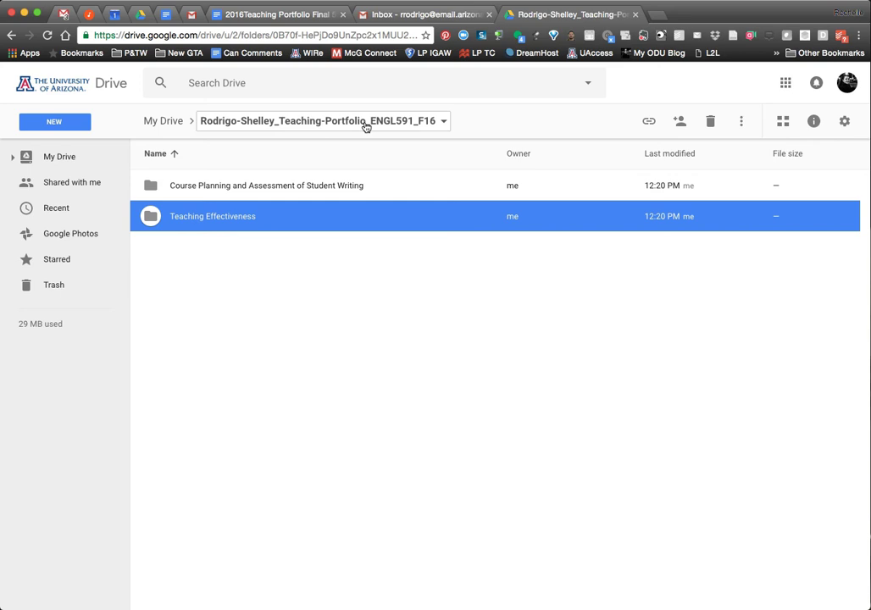
# Share the portfolio folder with the instructor's e-mail address at 'Can organize, add, & edit' access.
pyautogui.click(286, 305)
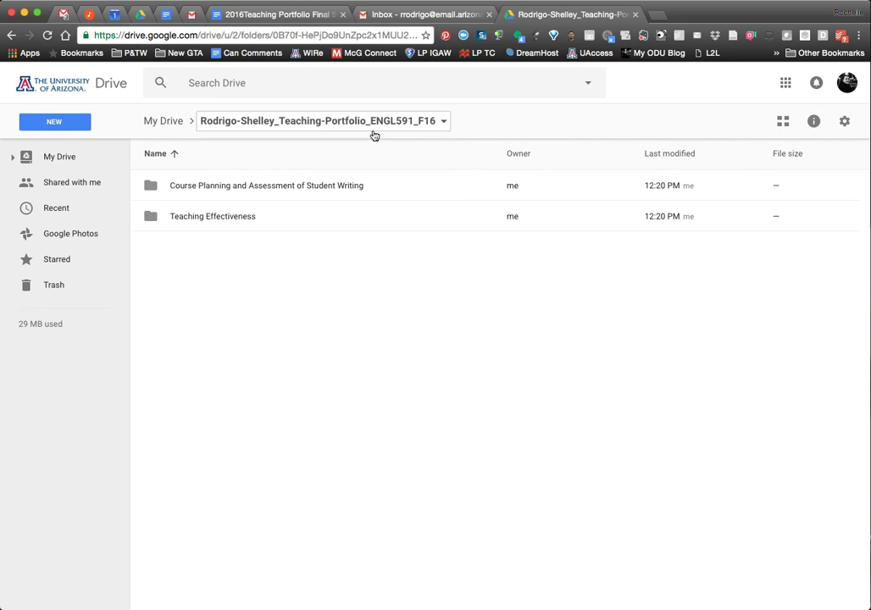
pyautogui.click(447, 124)
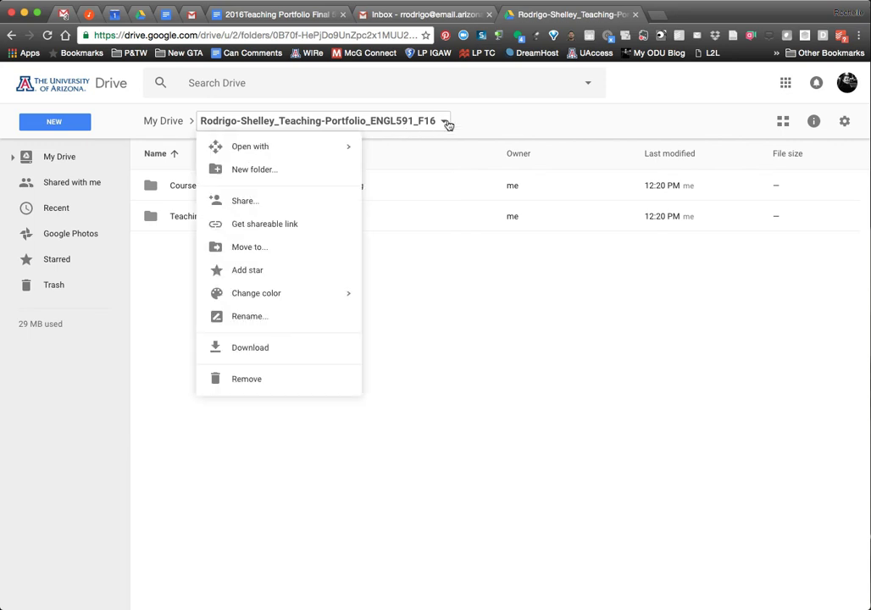
pyautogui.click(272, 200)
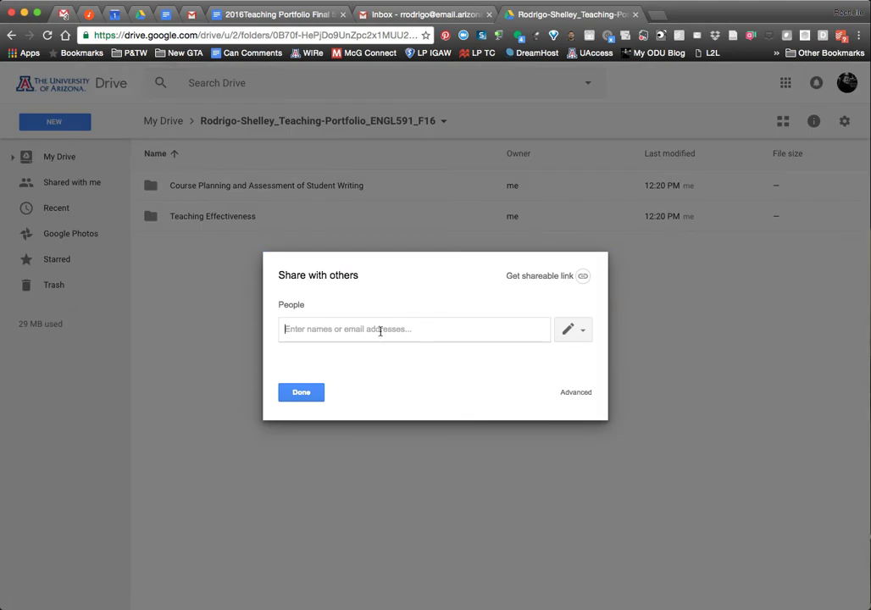
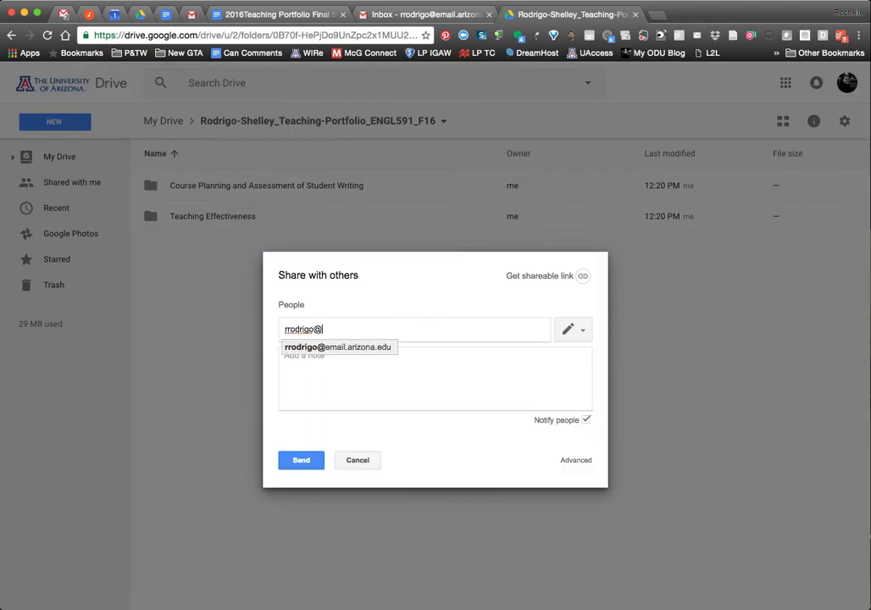
pyautogui.click(351, 347)
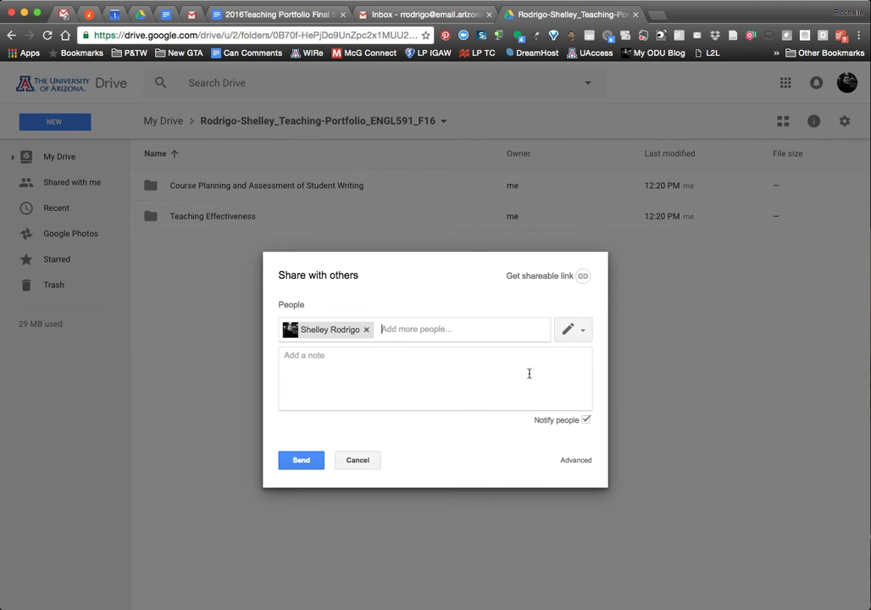
pyautogui.click(566, 335)
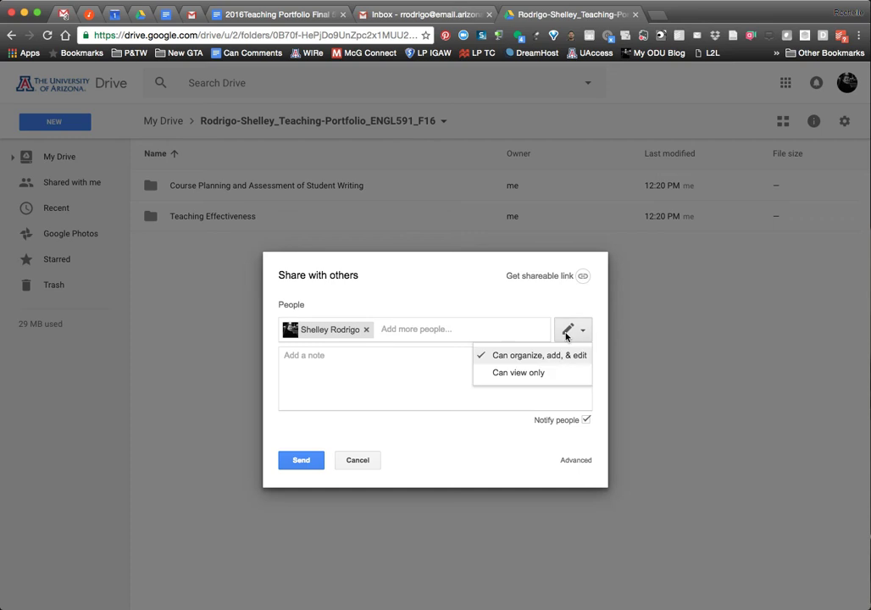
pyautogui.click(582, 324)
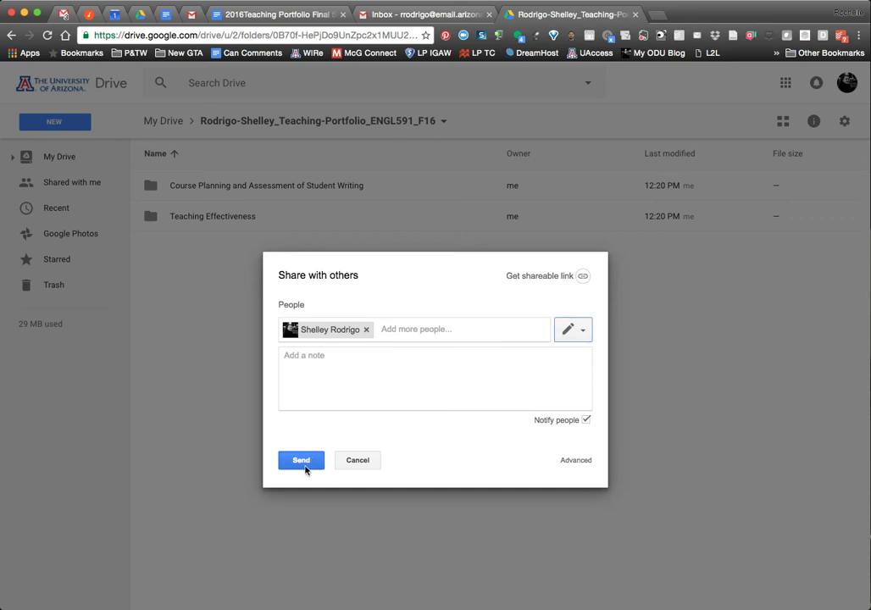
pyautogui.click(364, 462)
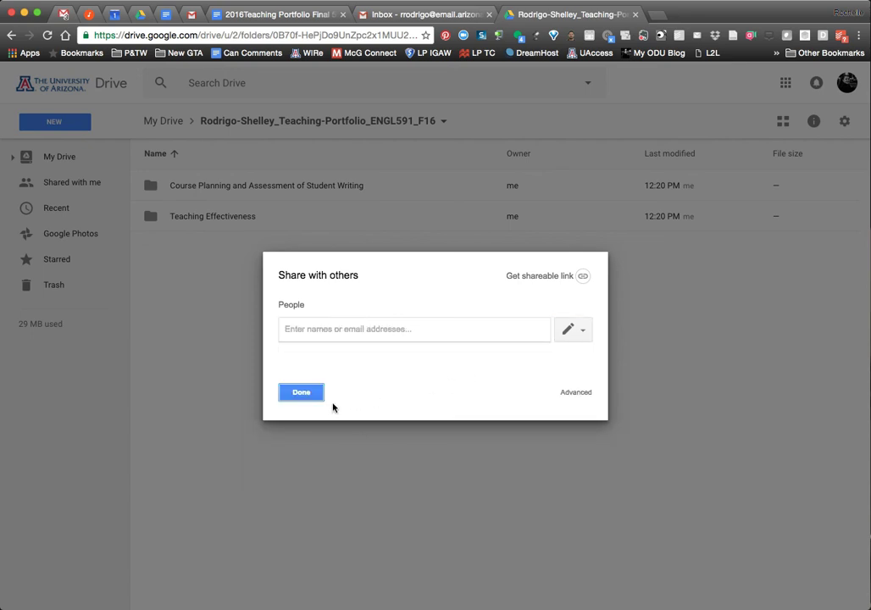
pyautogui.click(305, 397)
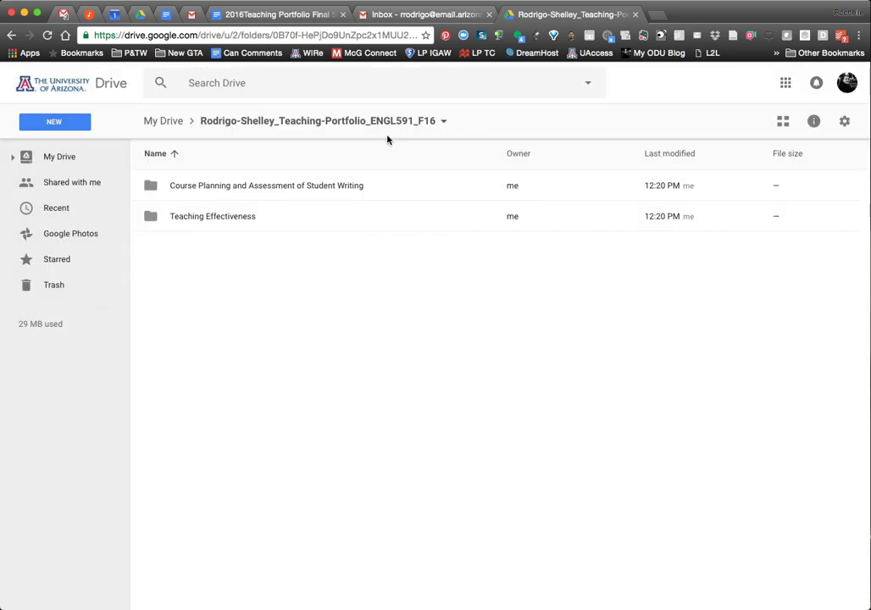
# Browse 00 UA Work and Old UA stuff, reopen the portfolio folder, and show the instructions doc.
pyautogui.click(170, 122)
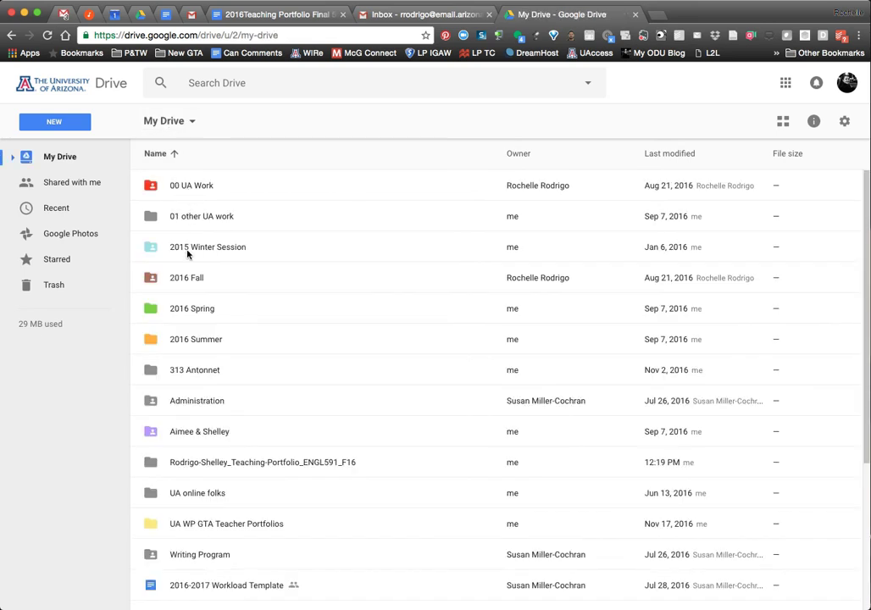
pyautogui.doubleClick(180, 190)
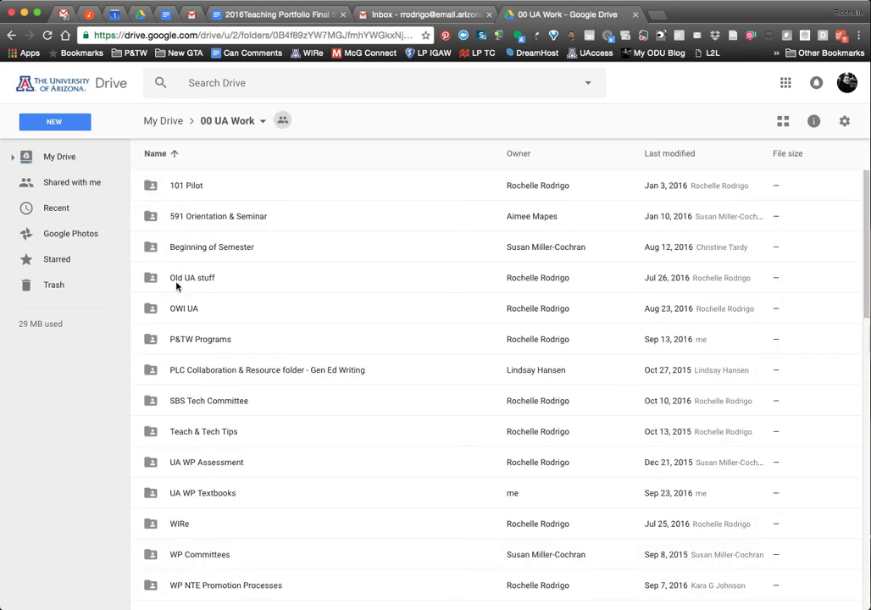
pyautogui.click(184, 280)
pyautogui.doubleClick(184, 279)
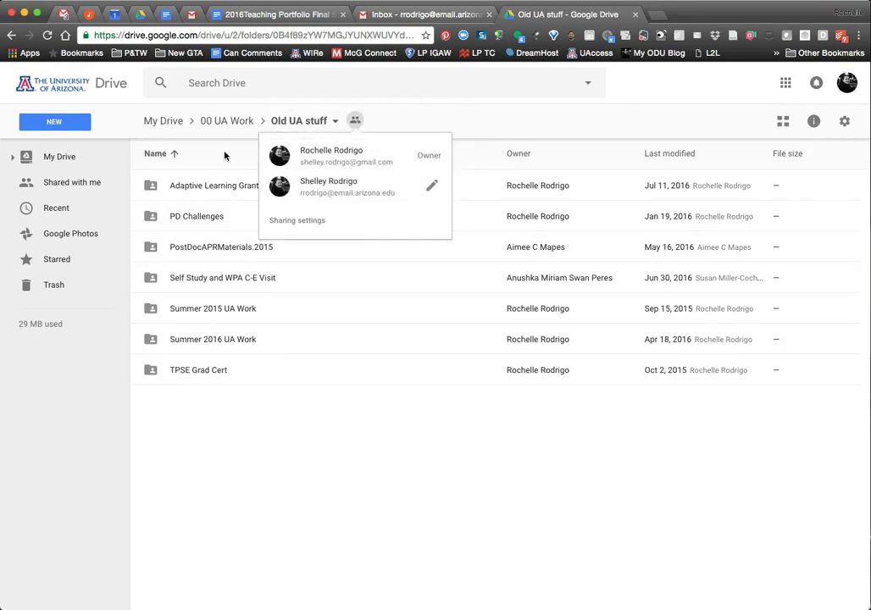
pyautogui.click(61, 161)
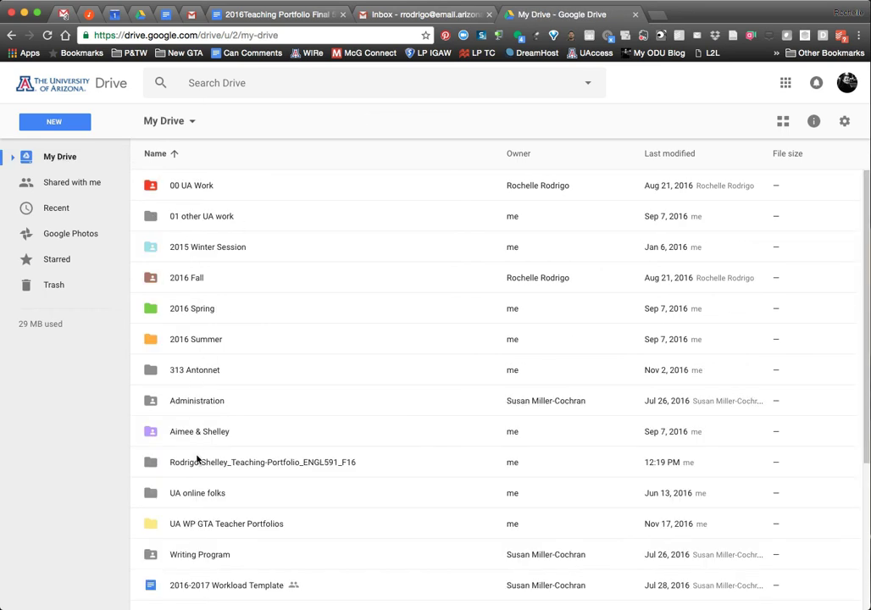
pyautogui.doubleClick(197, 463)
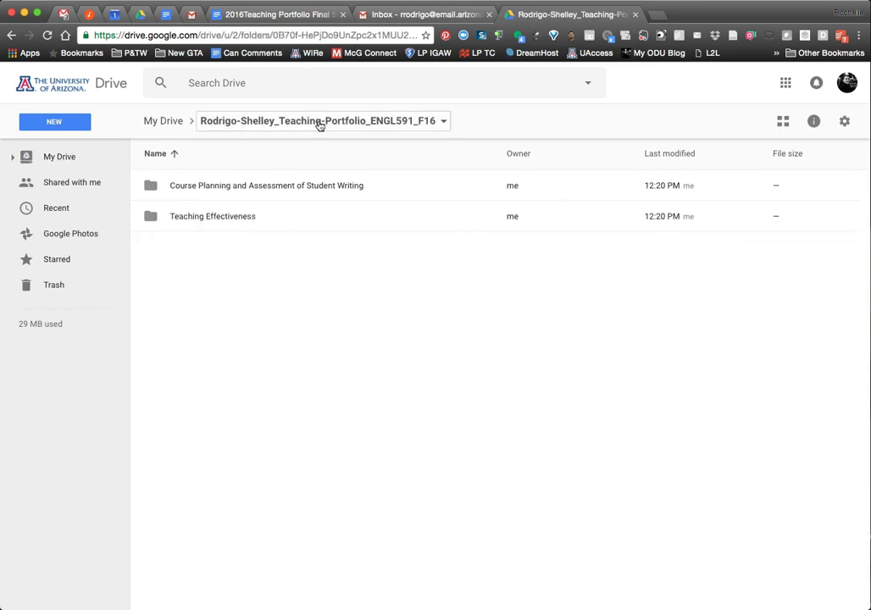
pyautogui.click(230, 14)
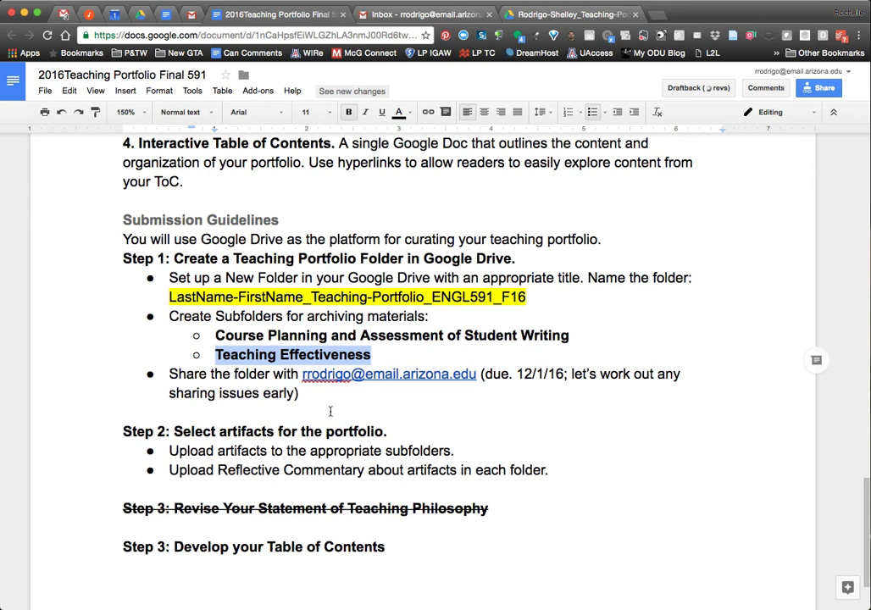
# Upload CCCCEorientation2016.pptx into the Teaching Effectiveness subfolder, then return to the portfolio folder.
pyautogui.scroll(-3, 271, 420)
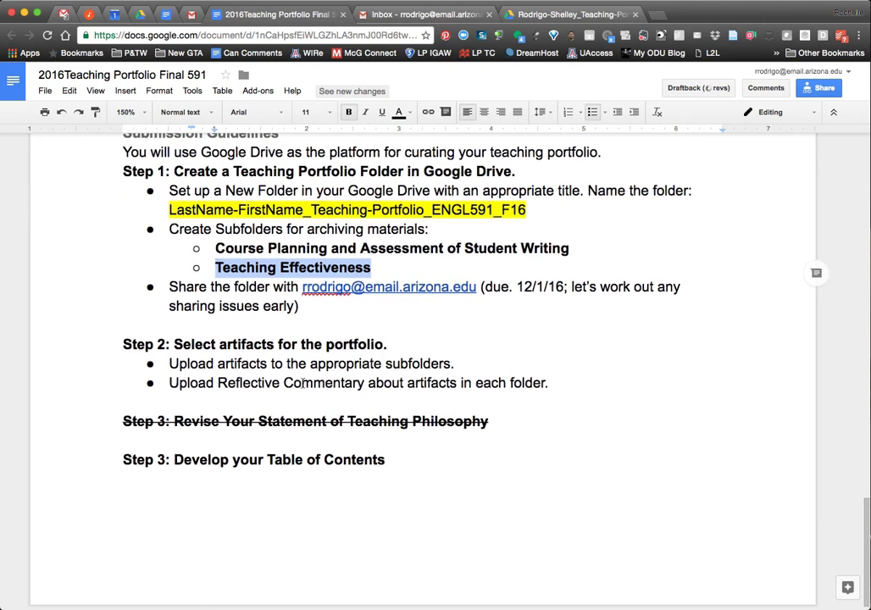
pyautogui.click(518, 15)
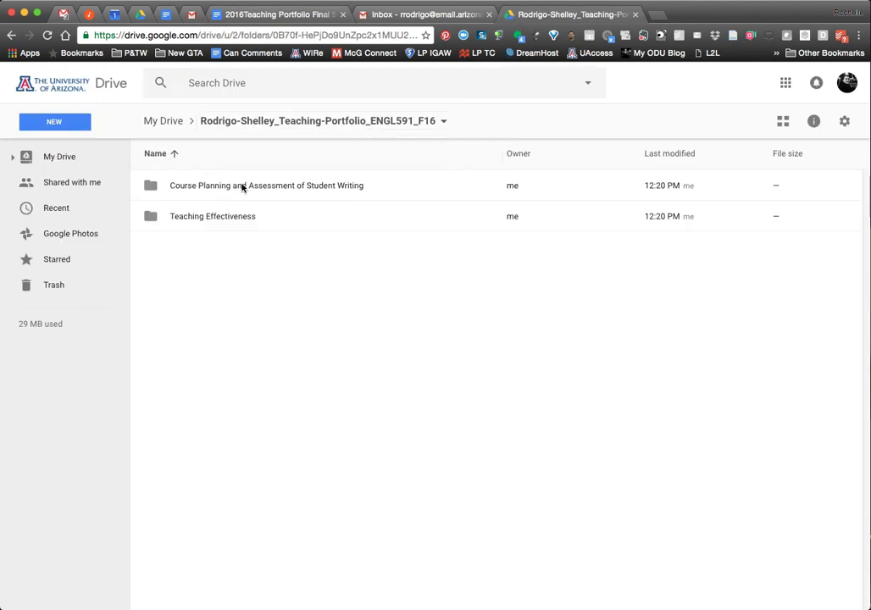
pyautogui.doubleClick(220, 225)
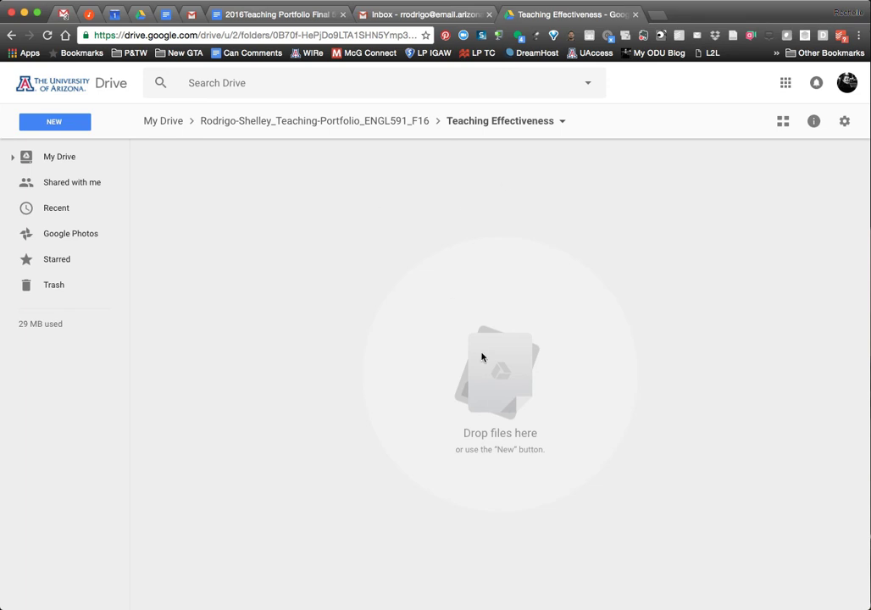
pyautogui.moveTo(870, 293); pyautogui.dragTo(493, 305)
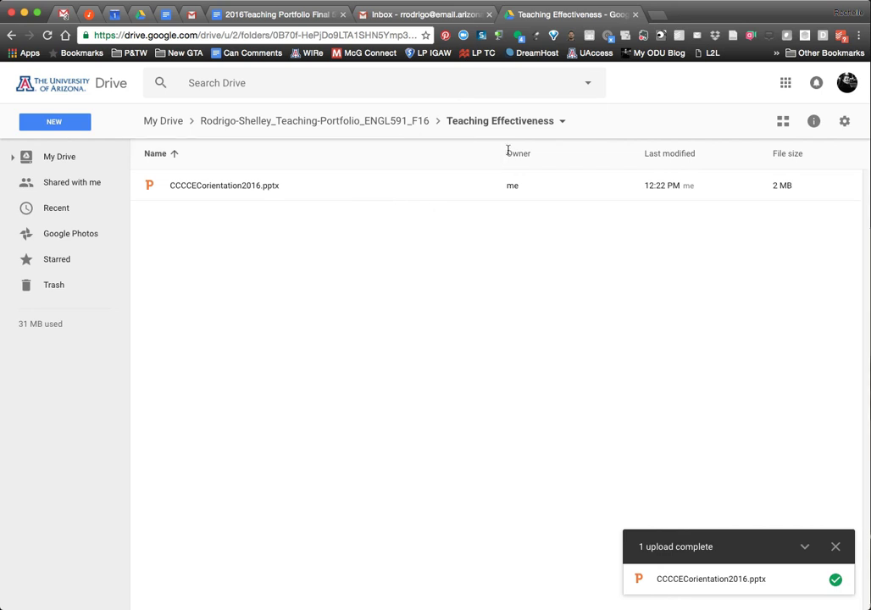
pyautogui.click(360, 121)
pyautogui.click(246, 15)
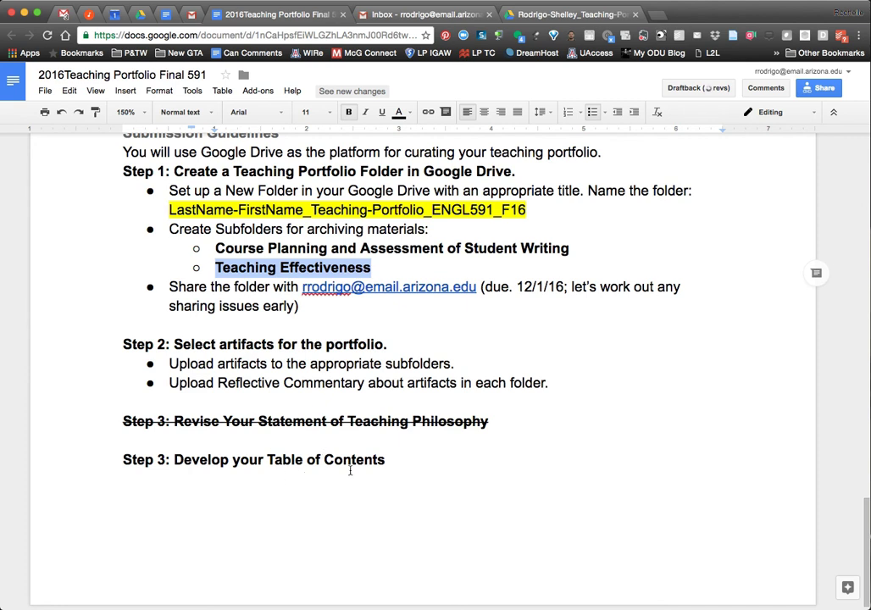
pyautogui.click(552, 15)
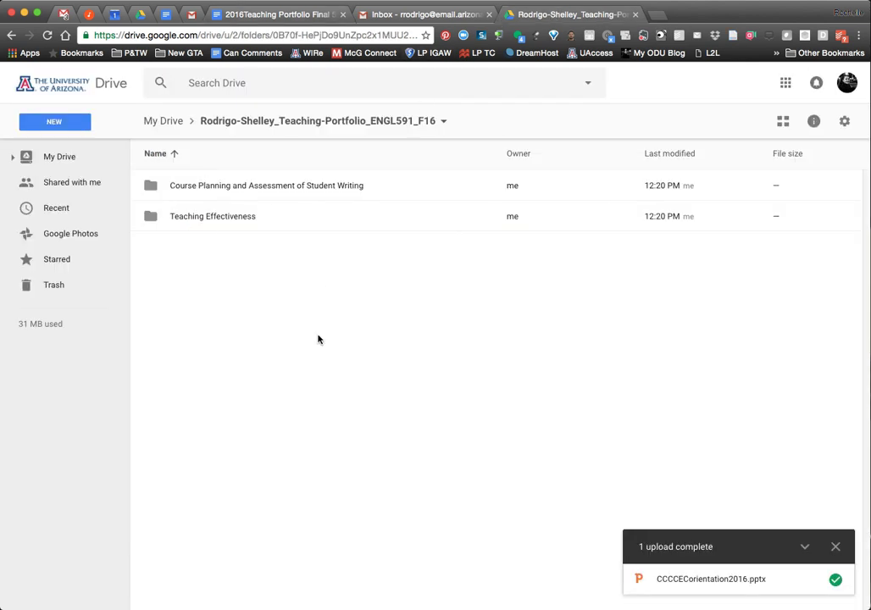
pyautogui.click(37, 122)
# Create a new Google Doc titled with the owner's surname plus 'ePortfolio TOC F16'.
pyautogui.click(85, 234)
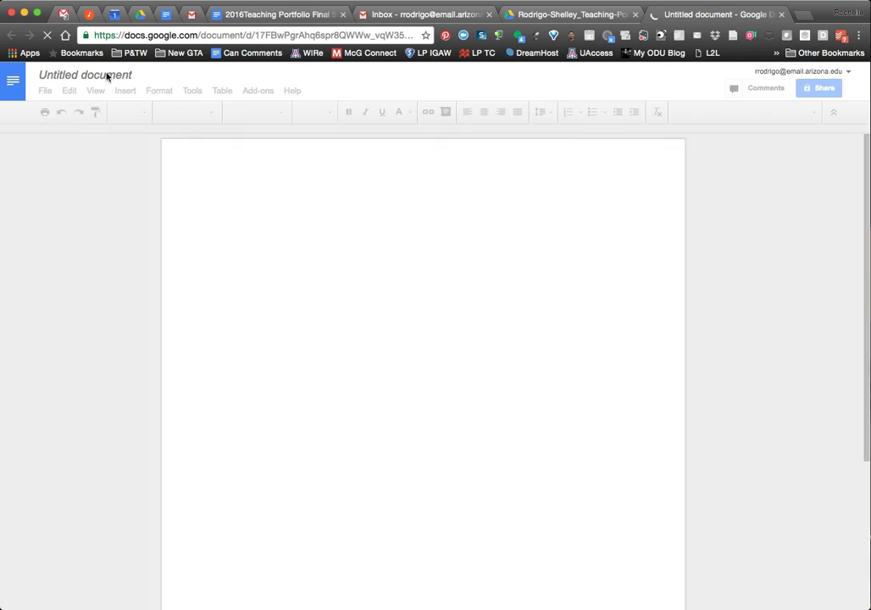
pyautogui.click(107, 75)
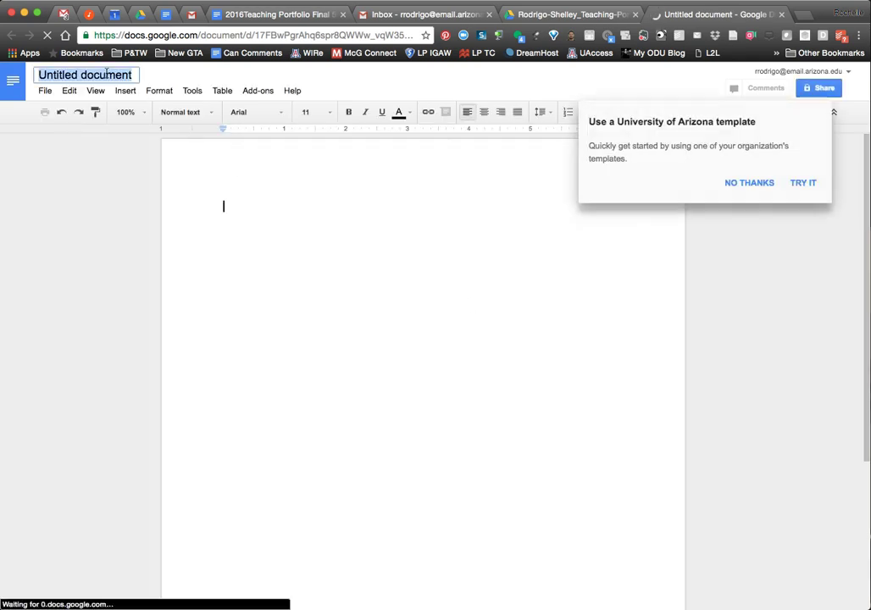
pyautogui.write('Rodrigo')
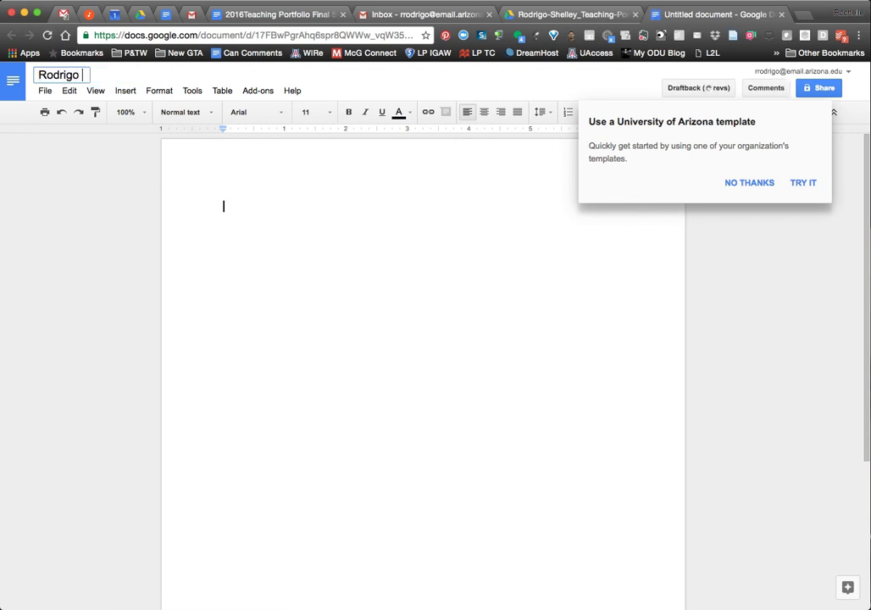
pyautogui.write(' ePortfolio ')
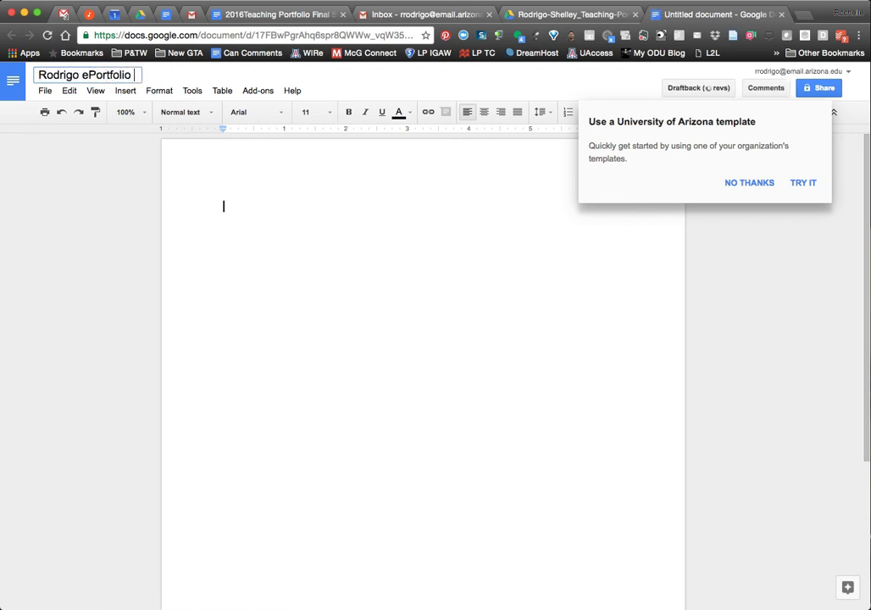
pyautogui.write('TOC F16')
pyautogui.press('Return')
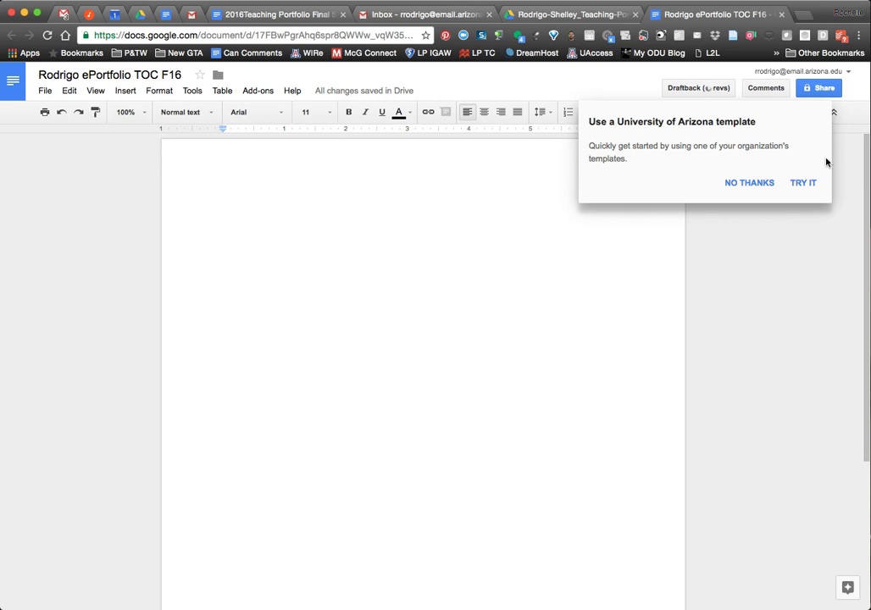
pyautogui.click(771, 184)
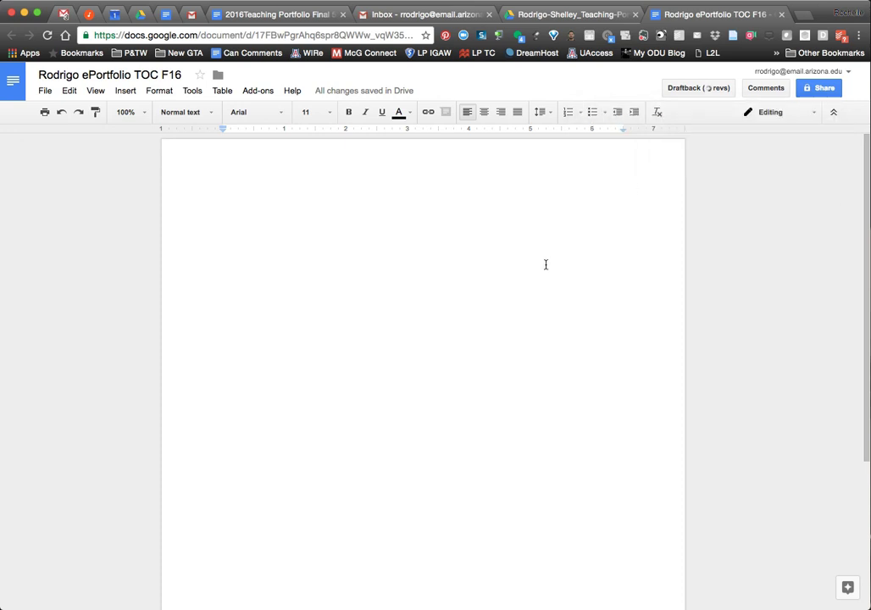
# Type the owner's name, 'ENGL591 ePortfolio' and 'Table of Contents' as the opening lines.
pyautogui.write('Shelley ')
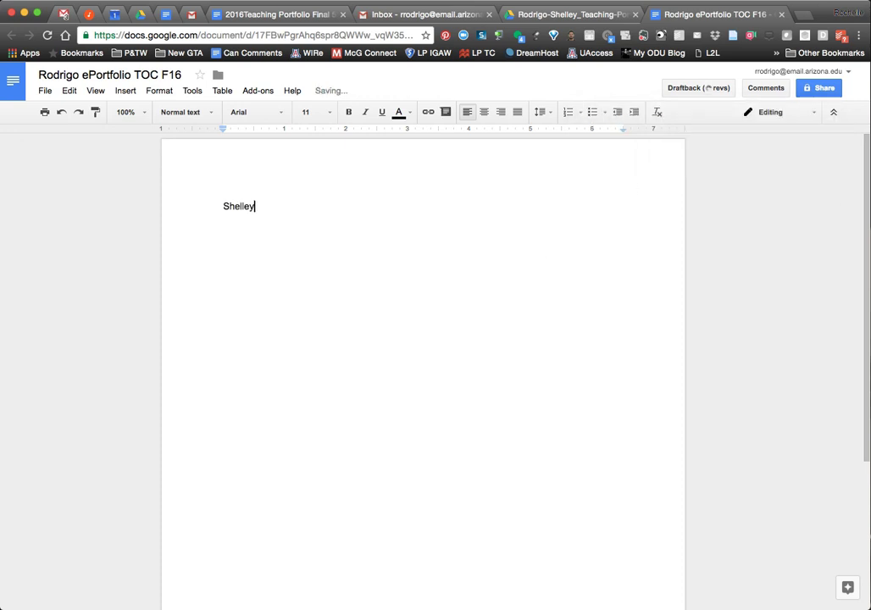
pyautogui.write('Rodrigo')
pyautogui.press('Return')
pyautogui.write('ENGL591 ePortfolio')
pyautogui.press('Return')
pyautogui.press('Return')
pyautogui.press('Return')
pyautogui.write('Table of Content')
pyautogui.press('BackSpace')
pyautogui.press('BackSpace')
pyautogui.write('ent')
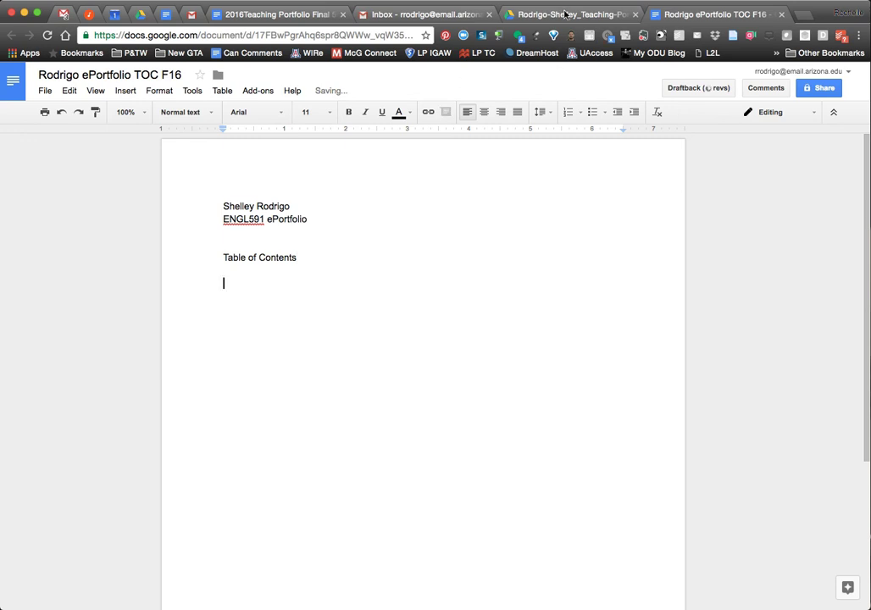
# Select the two Step 2 upload bullet lines in the instructions document.
pyautogui.click(282, 12)
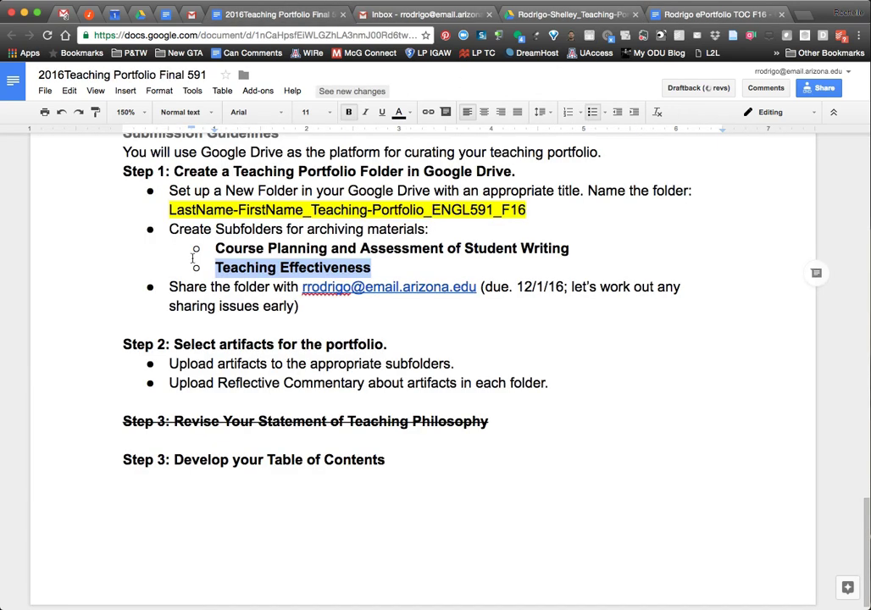
pyautogui.click(172, 363)
pyautogui.moveTo(170, 364); pyautogui.dragTo(563, 390)
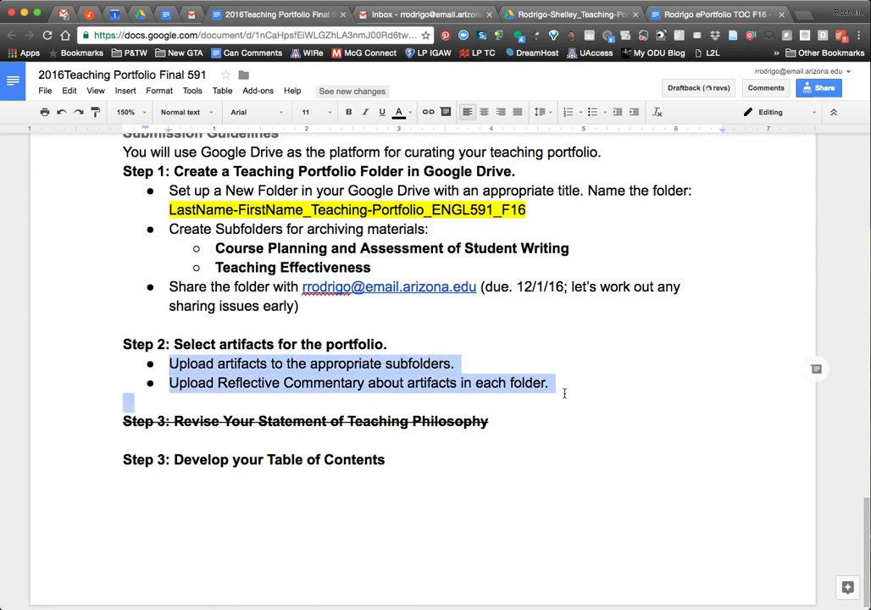
pyautogui.click(563, 394)
pyautogui.moveTo(170, 364); pyautogui.dragTo(572, 384)
pyautogui.press('super+c')
pyautogui.scroll(3, 578, 385)
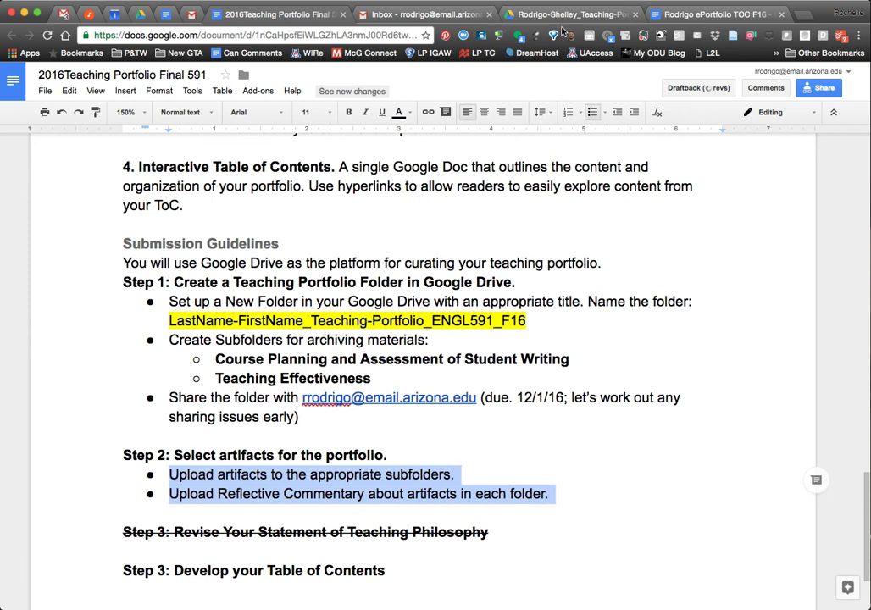
pyautogui.scroll(3, 280, 279)
pyautogui.scroll(-2, 325, 357)
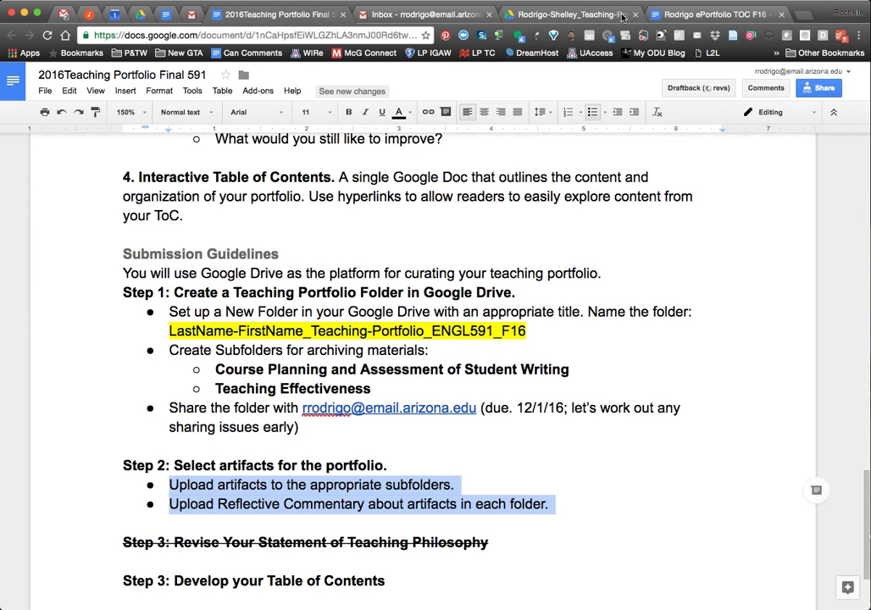
# Paste the upload lines under Table of Contents, remove their bullets, then delete them.
pyautogui.click(674, 16)
pyautogui.click(290, 389)
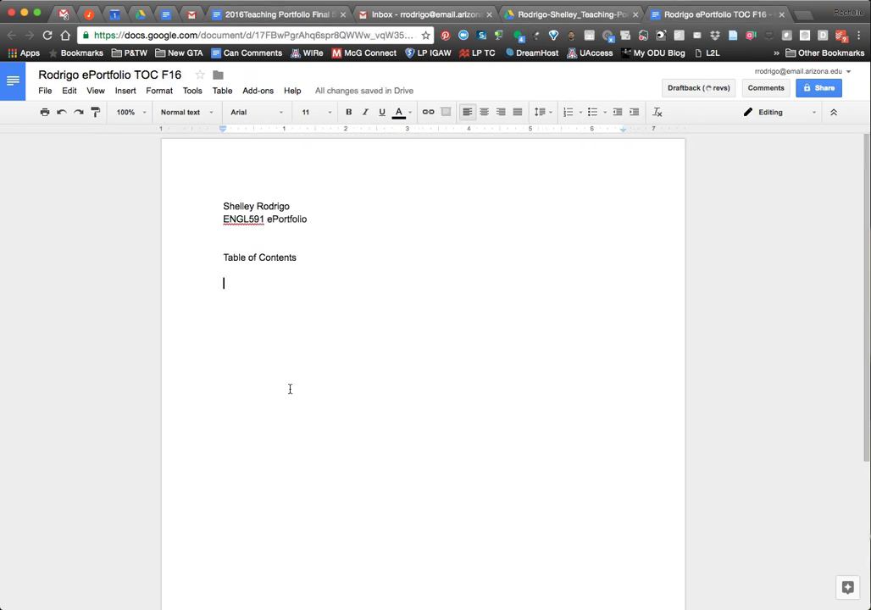
pyautogui.press('super+v')
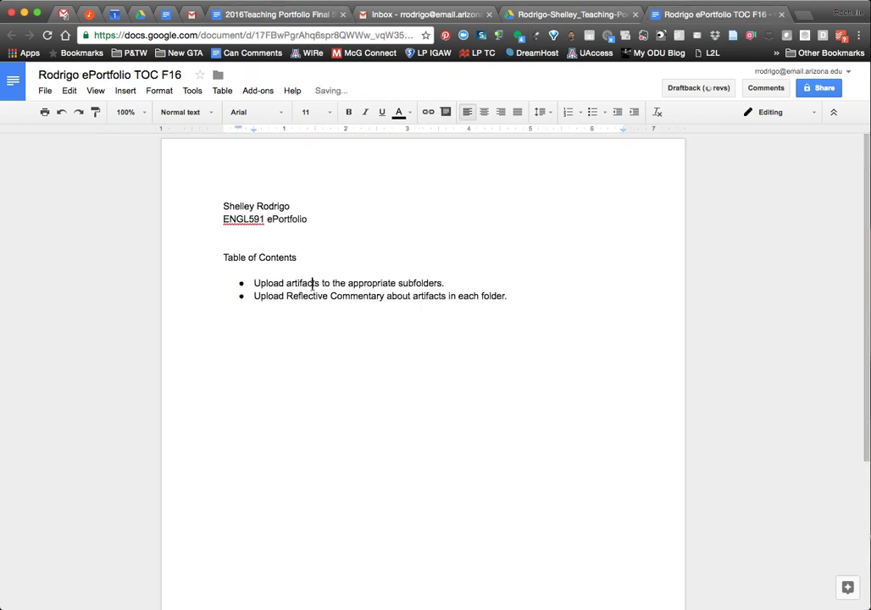
pyautogui.moveTo(312, 284); pyautogui.dragTo(316, 298)
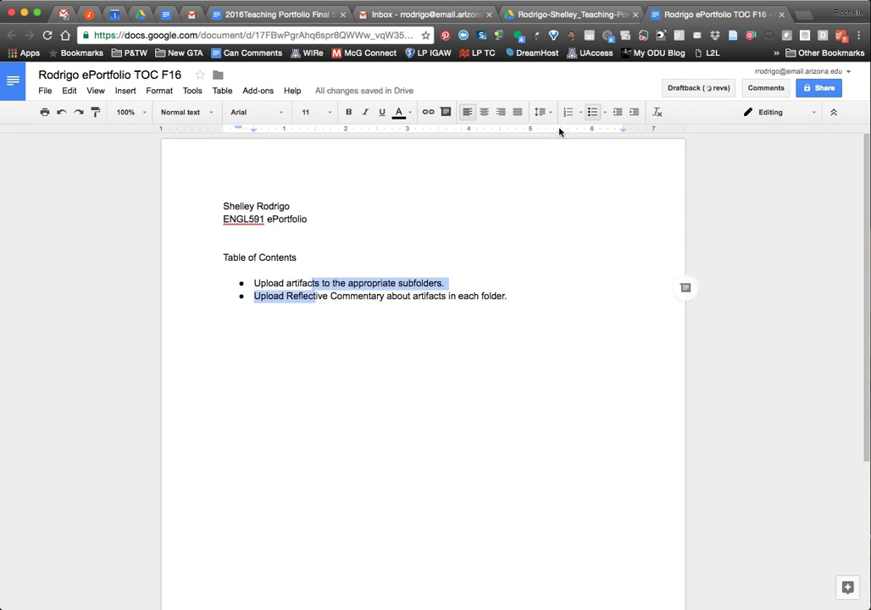
pyautogui.click(593, 117)
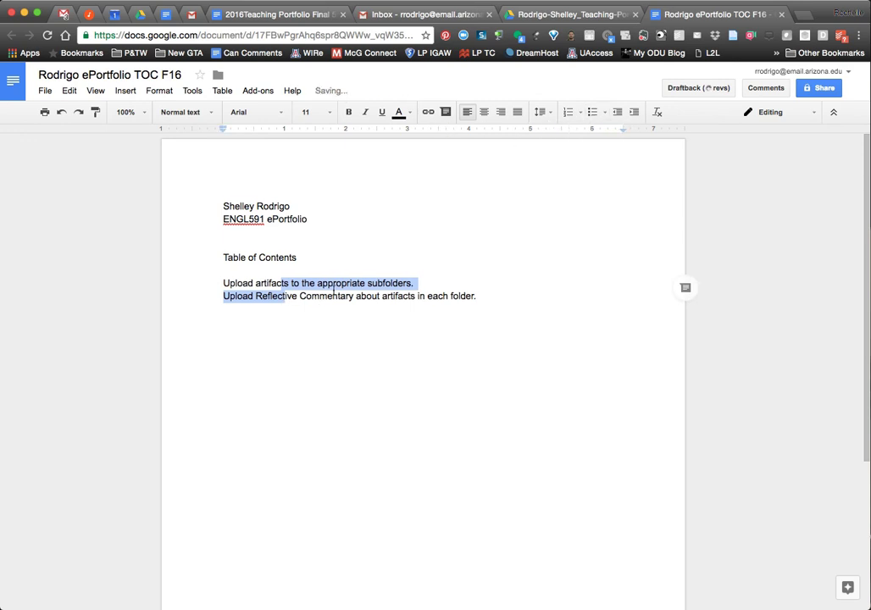
pyautogui.click(430, 285)
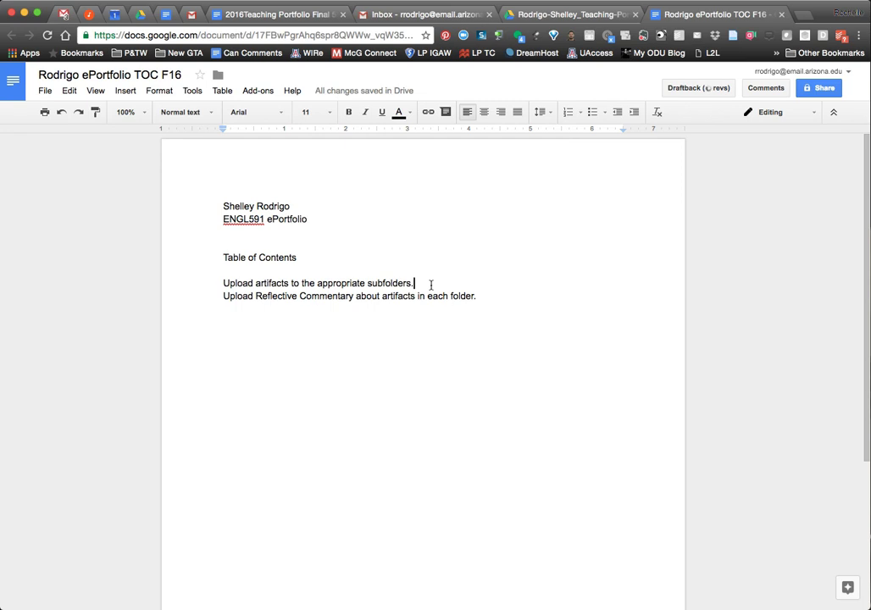
pyautogui.click(224, 278)
pyautogui.hotkey('shift', 'Down')
pyautogui.hotkey('shift', 'Down')
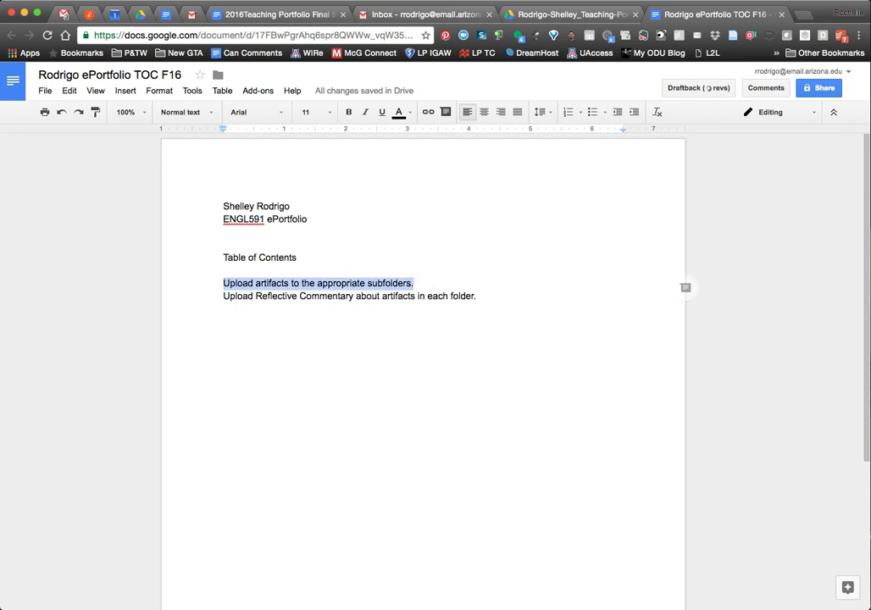
pyautogui.press('BackSpace')
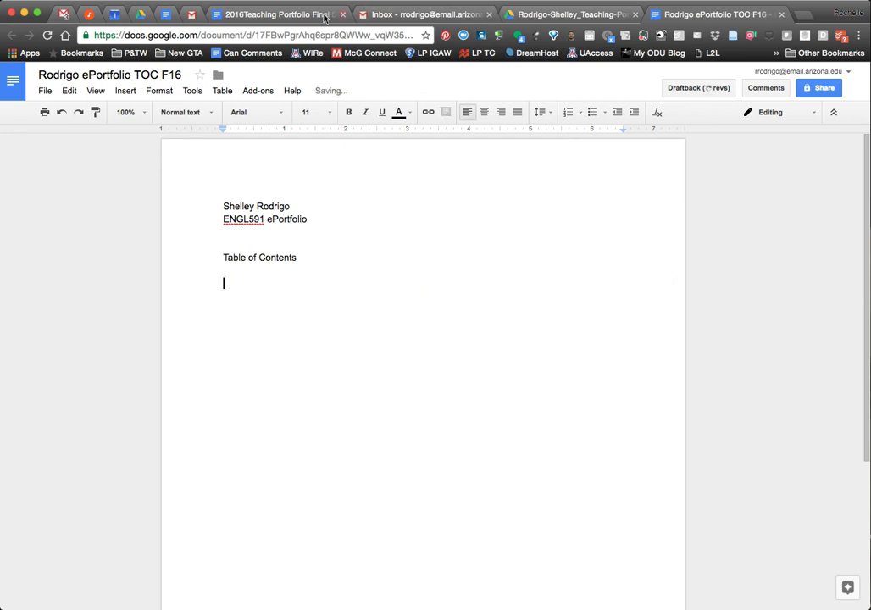
# Select the two subfolder name lines in the assignment document.
pyautogui.click(242, 14)
pyautogui.click(242, 387)
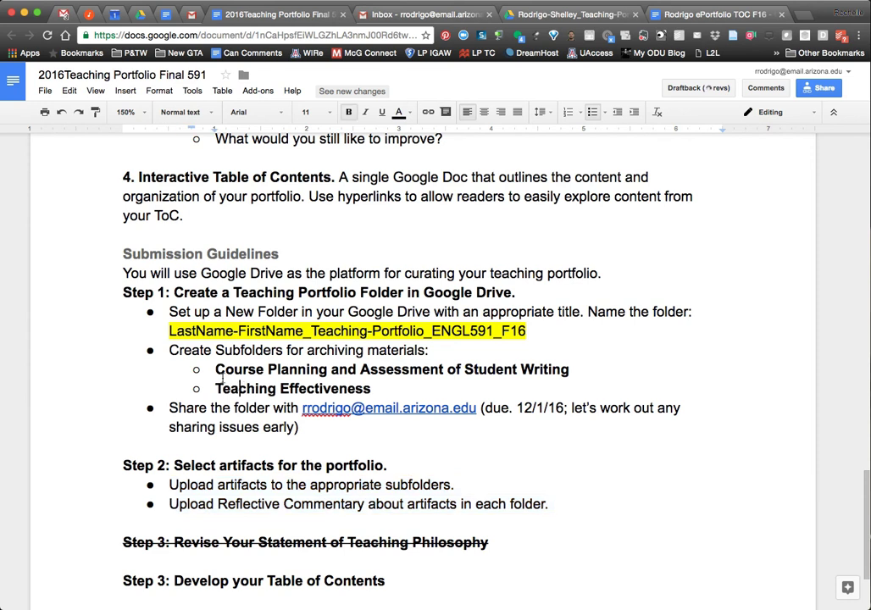
pyautogui.moveTo(216, 369); pyautogui.dragTo(378, 388)
pyautogui.press('super+c')
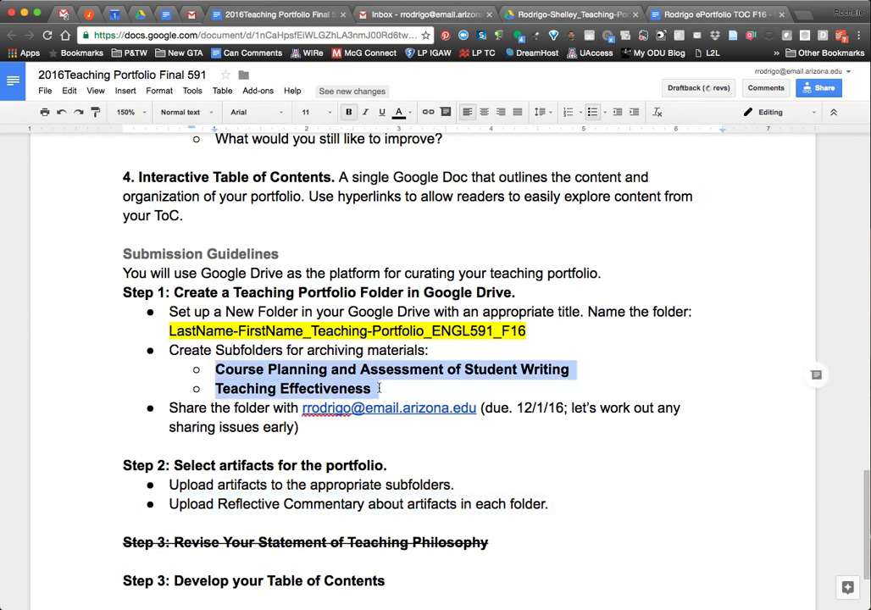
pyautogui.click(670, 15)
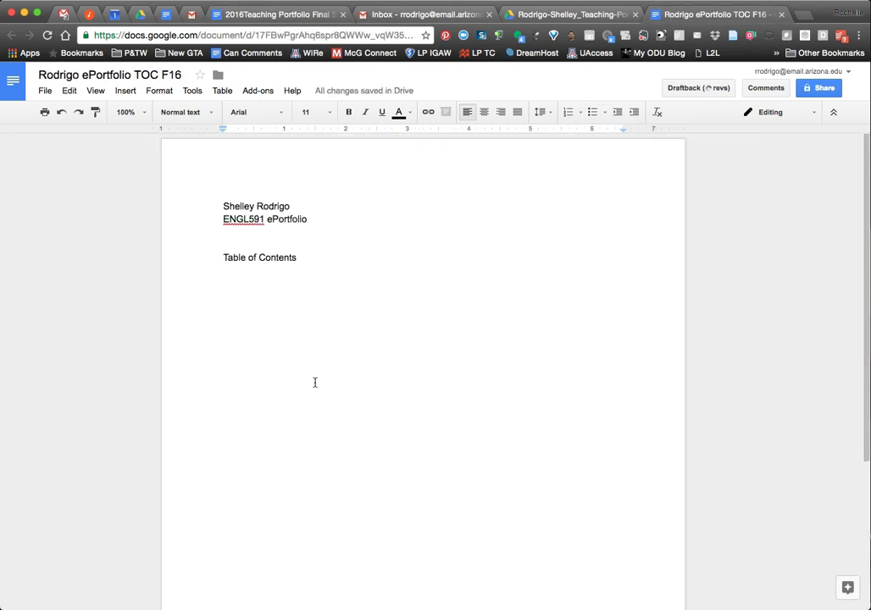
# Paste the two subfolder headings as unbulleted lines at the left margin, with a blank line between them.
pyautogui.press('super+v')
pyautogui.moveTo(382, 285); pyautogui.dragTo(388, 297)
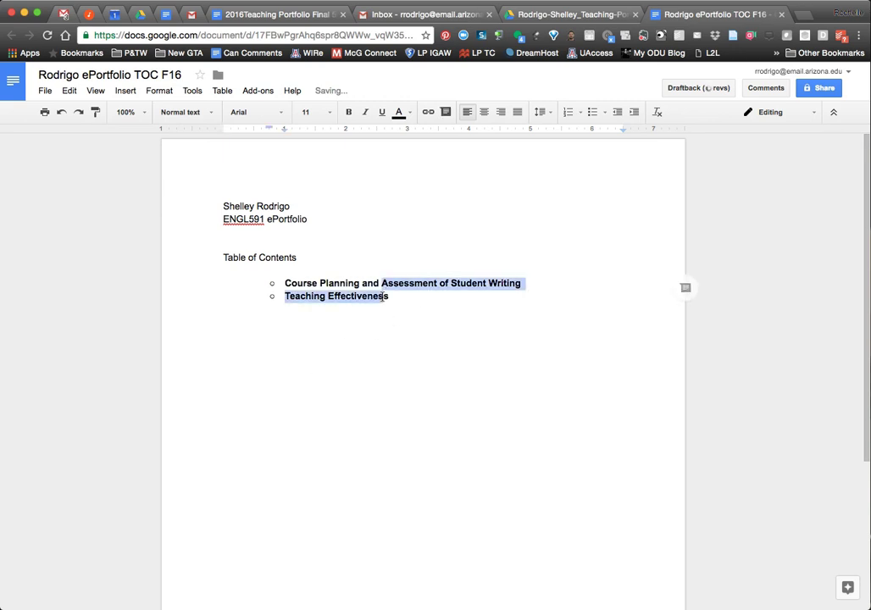
pyautogui.click(592, 112)
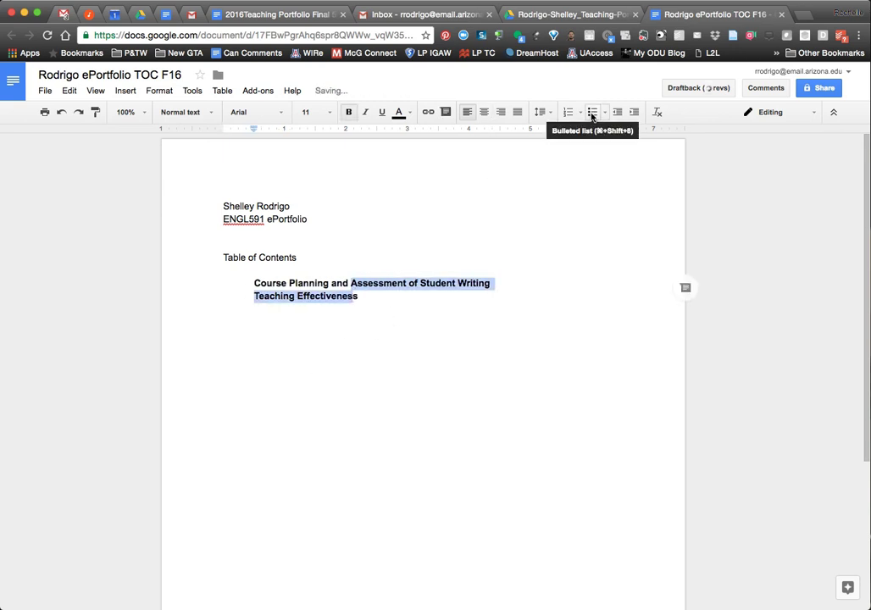
pyautogui.click(617, 112)
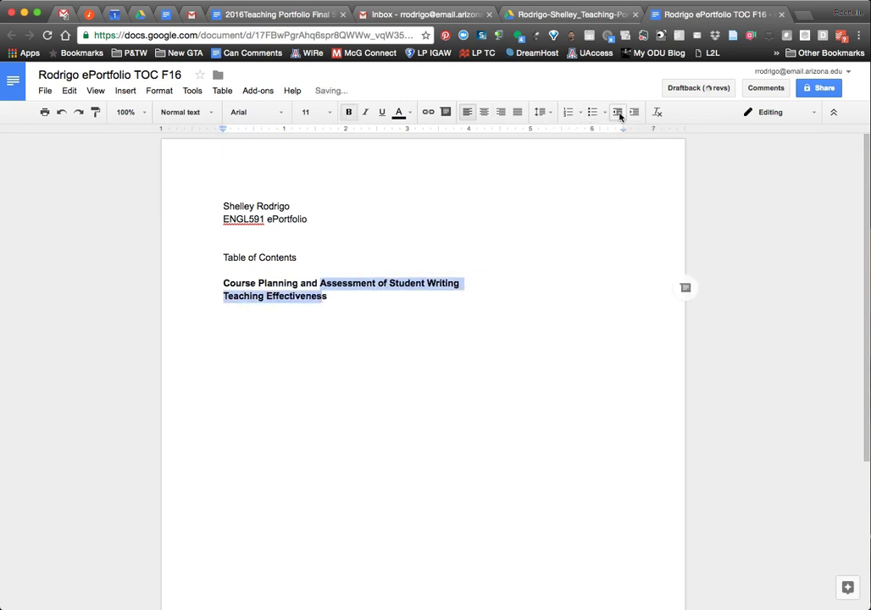
pyautogui.click(482, 290)
pyautogui.press('Return')
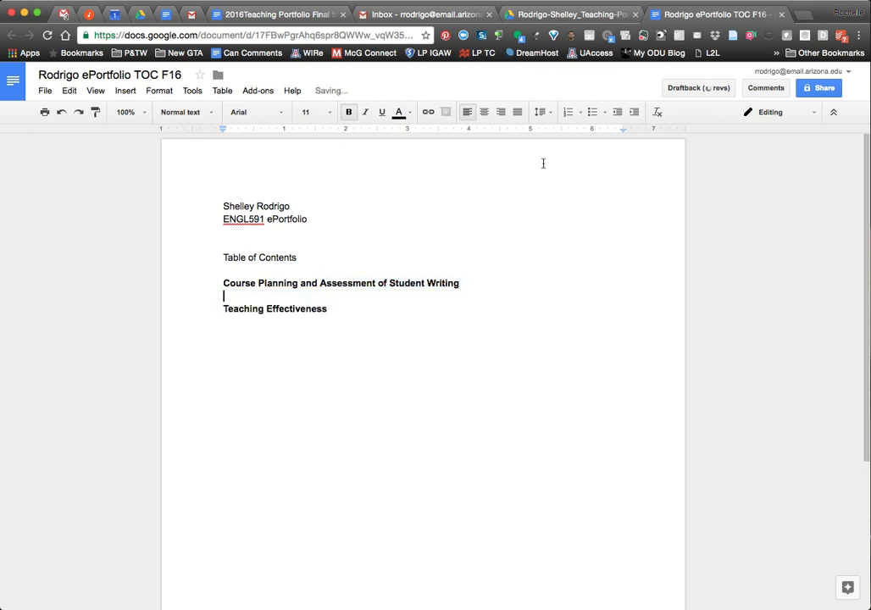
# Add a bulleted 'Reflective Text' item under the first heading.
pyautogui.click(593, 112)
pyautogui.write('Reflecti')
pyautogui.write('ve ')
pyautogui.write('M')
pyautogui.press('BackSpace')
pyautogui.write('Text')
# Add three indented 'Example' sub-bullets under Reflective Text, then end the list.
pyautogui.press('Return')
pyautogui.press('Tab')
pyautogui.write('Example')
pyautogui.press('Return')
pyautogui.write('Example')
pyautogui.press('Return')
pyautogui.write('Example')
pyautogui.press('Return')
pyautogui.press('Return')
pyautogui.press('Return')
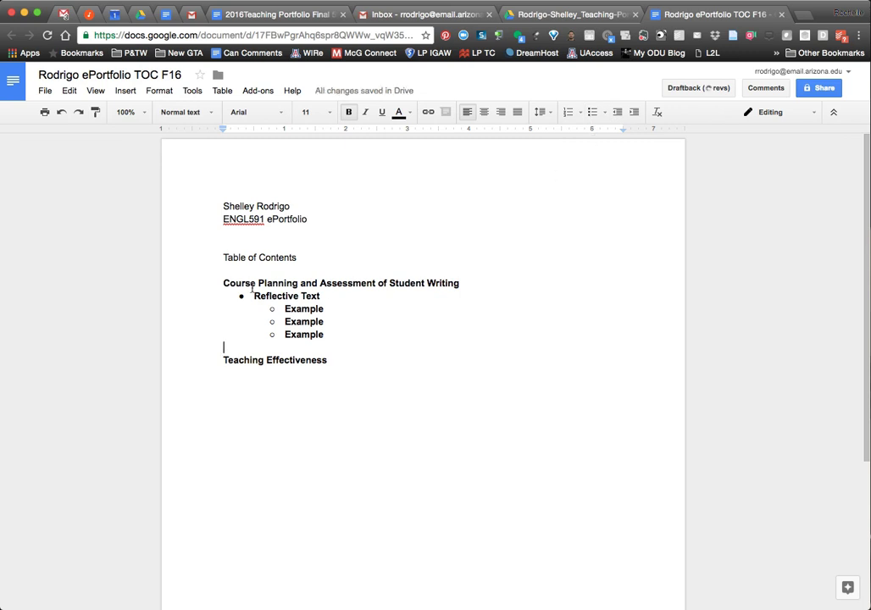
# Select 'Reflective Text' and start inserting a link, then switch to the portfolio Drive folder.
pyautogui.moveTo(253, 297); pyautogui.dragTo(338, 297)
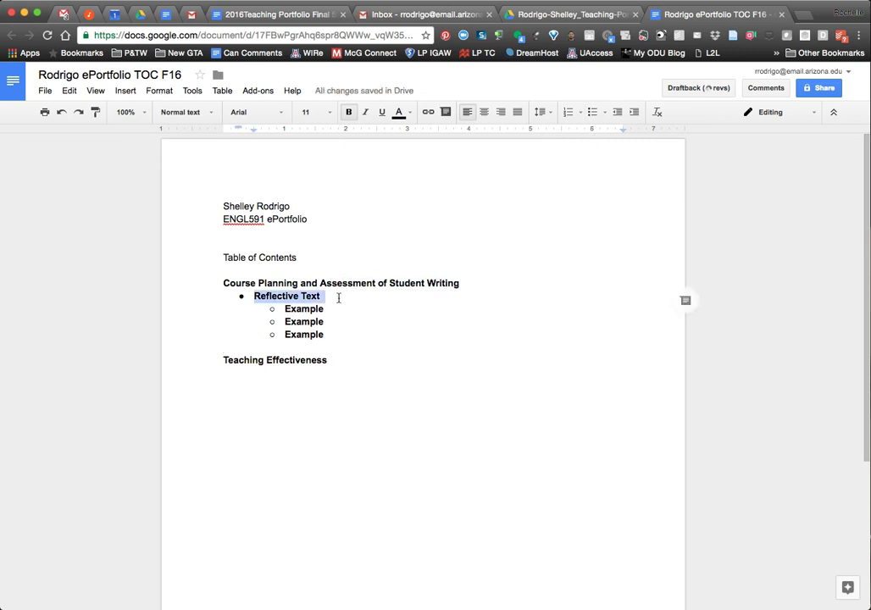
pyautogui.click(430, 113)
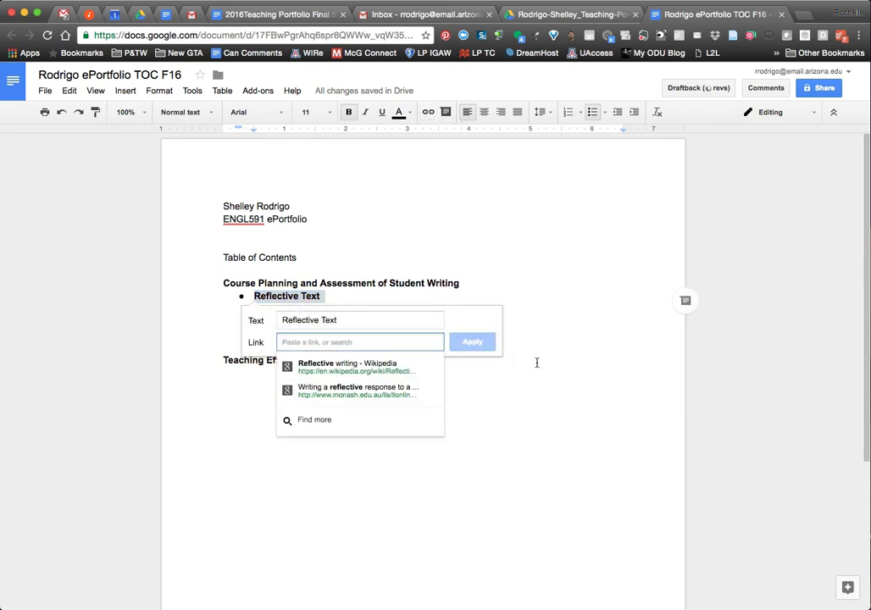
pyautogui.click(539, 16)
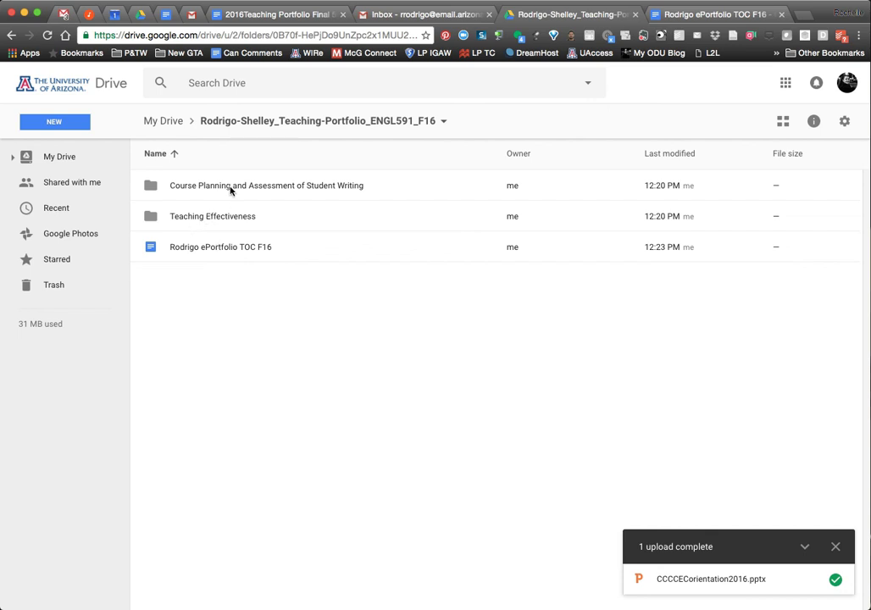
# Go into the Teaching Effectiveness folder and select CCCCEOrientation2016.pptx.
pyautogui.doubleClick(230, 187)
pyautogui.click(332, 122)
pyautogui.click(203, 219)
pyautogui.doubleClick(204, 219)
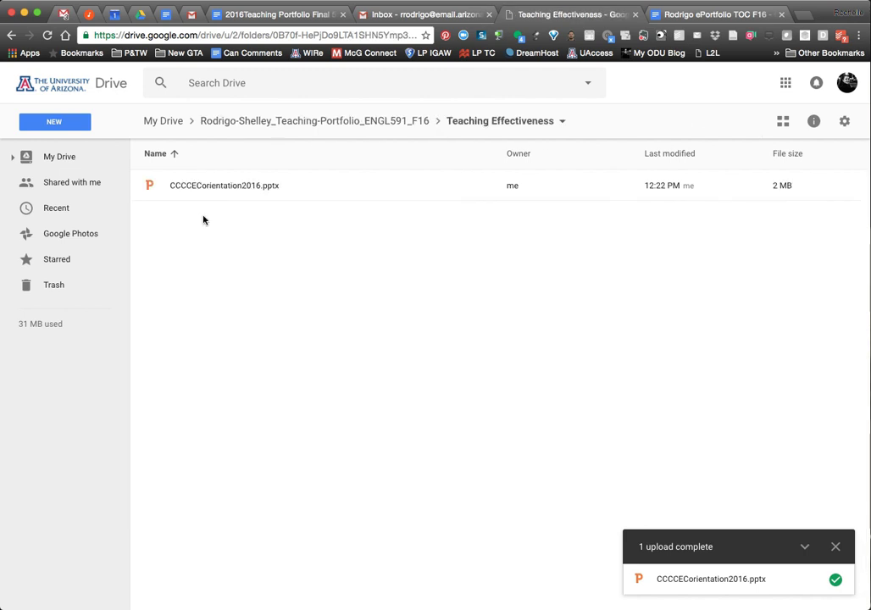
pyautogui.click(213, 187)
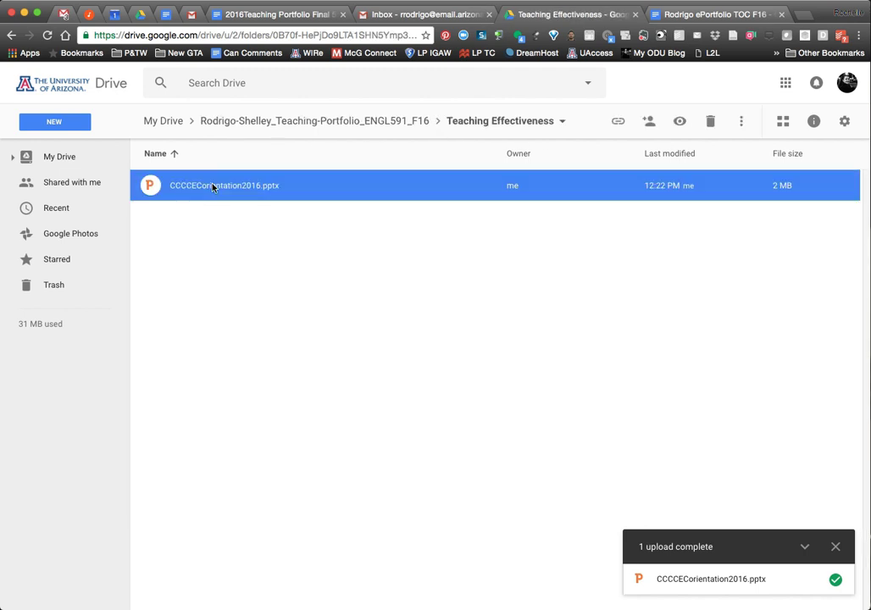
# Copy the shareable link to CCCCEOrientation2016.pptx, leaving link sharing off.
pyautogui.rightClick(213, 188)
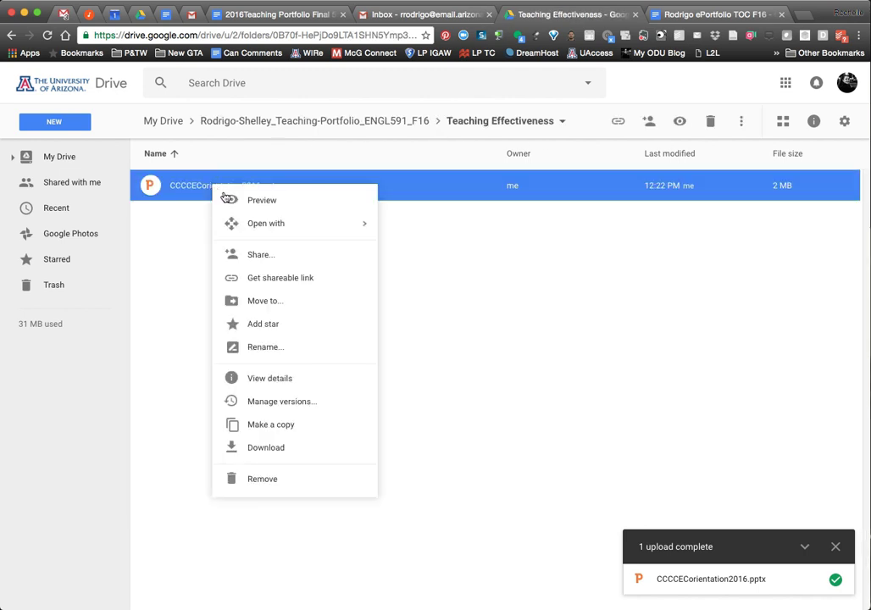
pyautogui.click(278, 278)
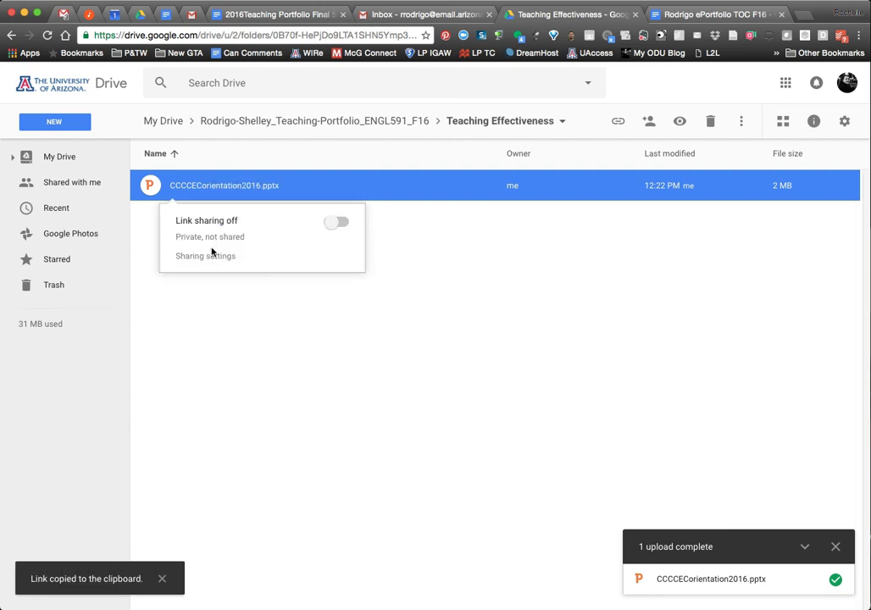
pyautogui.click(214, 257)
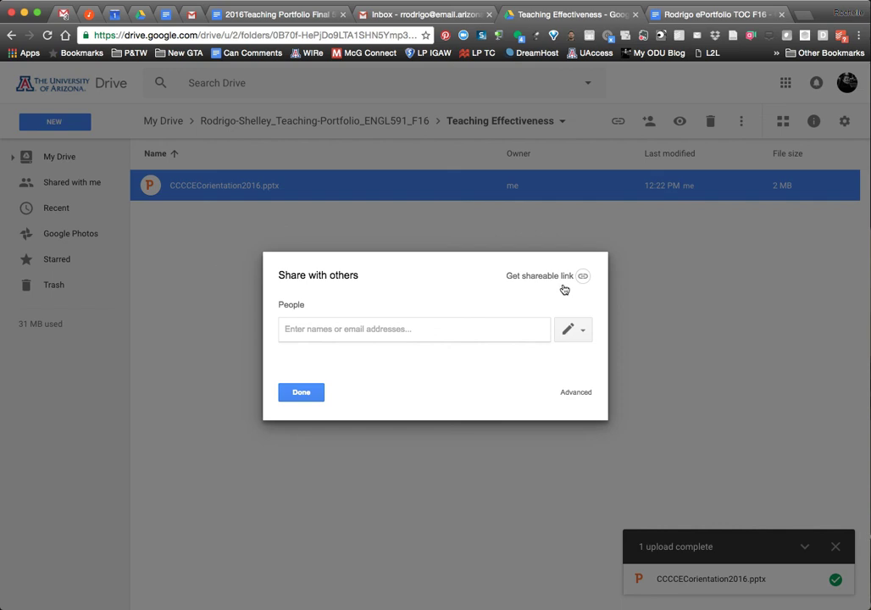
pyautogui.click(548, 277)
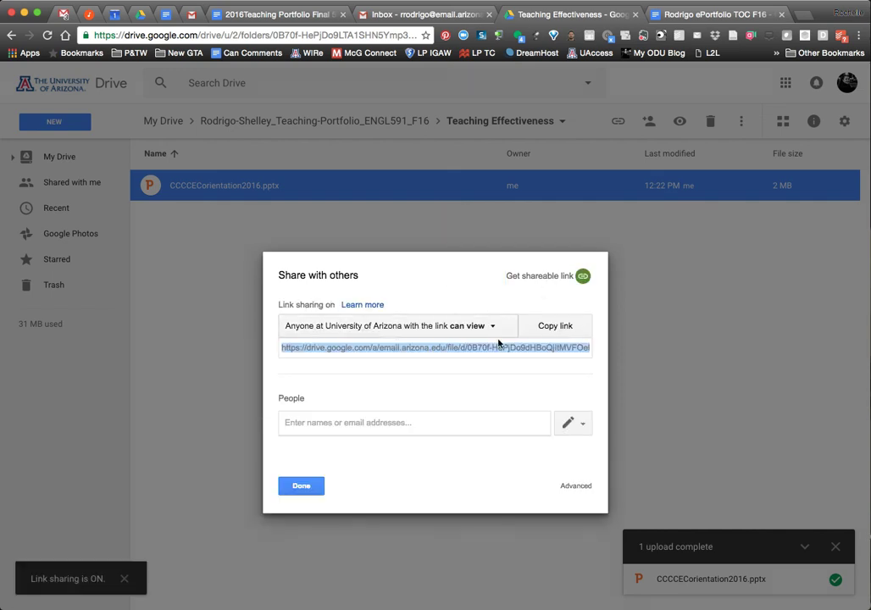
pyautogui.click(463, 328)
pyautogui.click(443, 351)
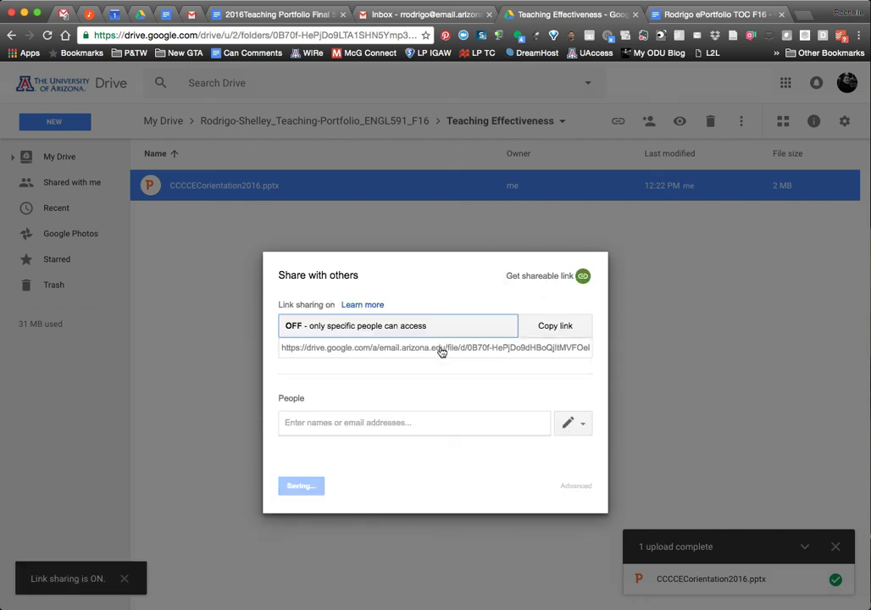
pyautogui.click(552, 330)
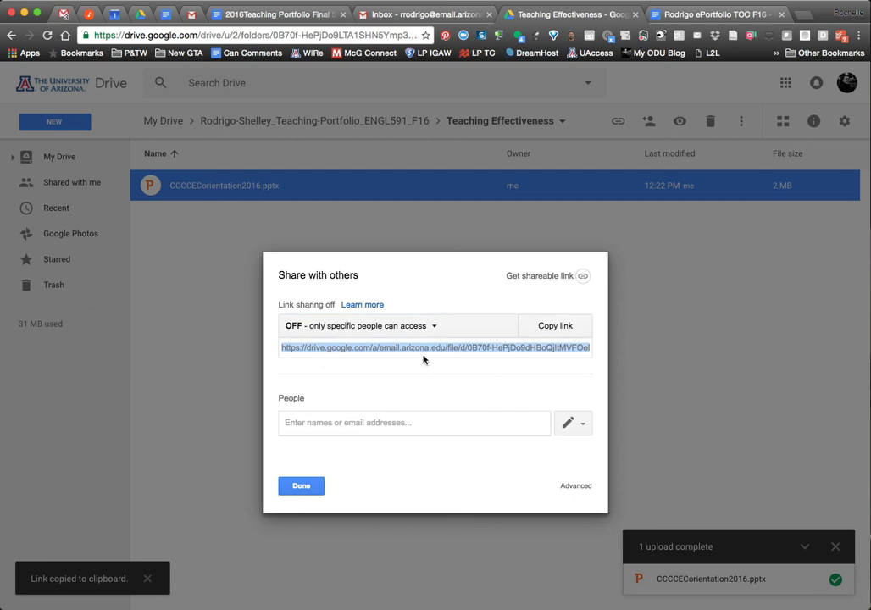
pyautogui.click(293, 487)
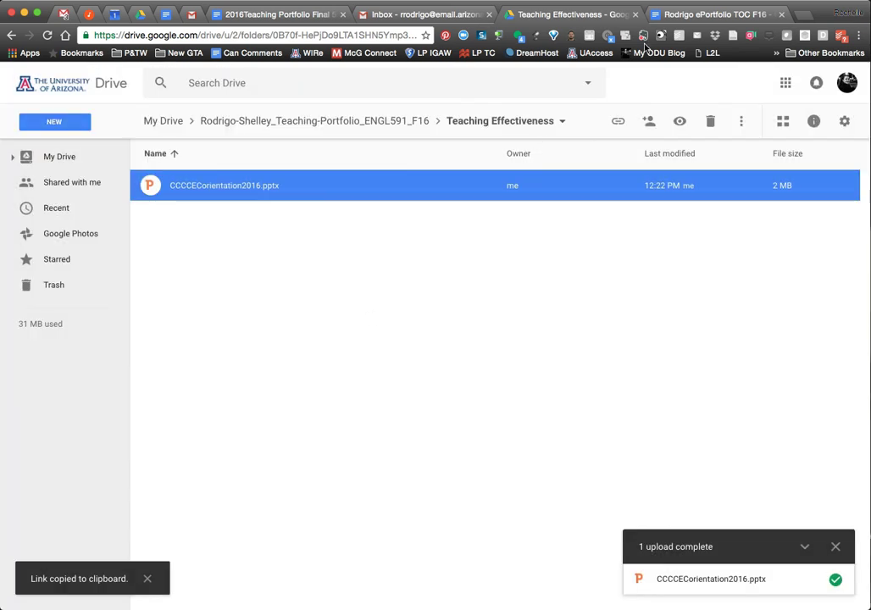
pyautogui.click(677, 15)
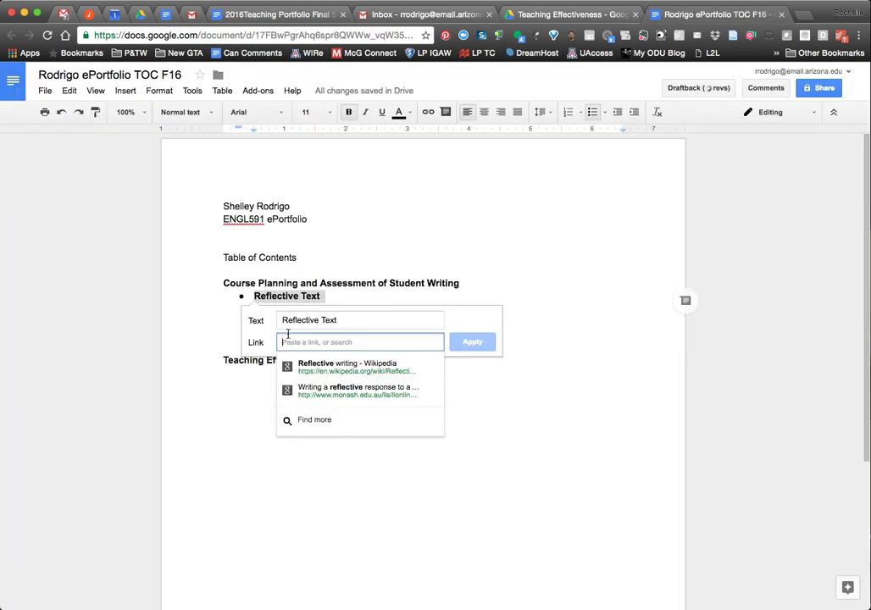
# Link the first 'Example' to the copied presentation URL and open it in a new tab.
pyautogui.click(409, 300)
pyautogui.doubleClick(305, 314)
pyautogui.hotkey('ctrl', 'k')
pyautogui.hotkey('ctrl', 'v')
pyautogui.press('Return')
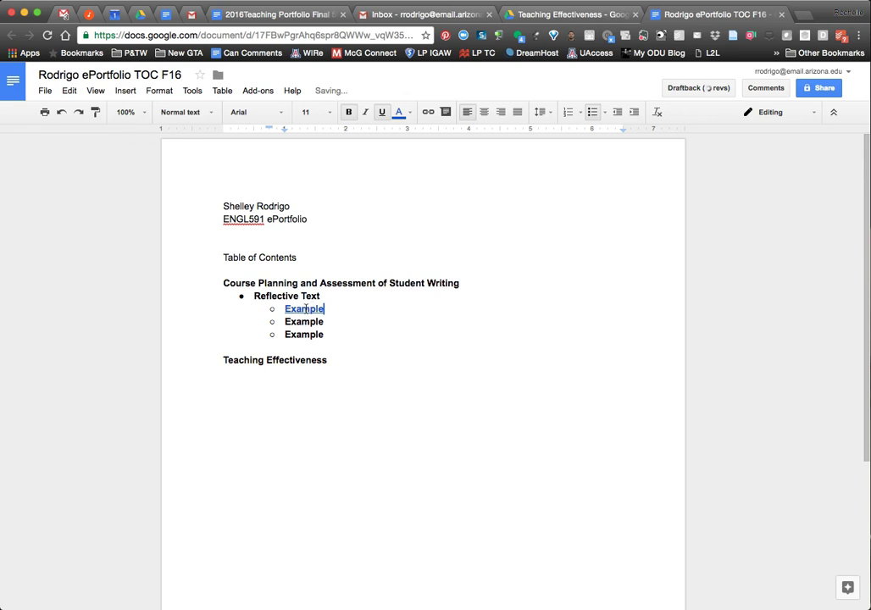
pyautogui.click(381, 333)
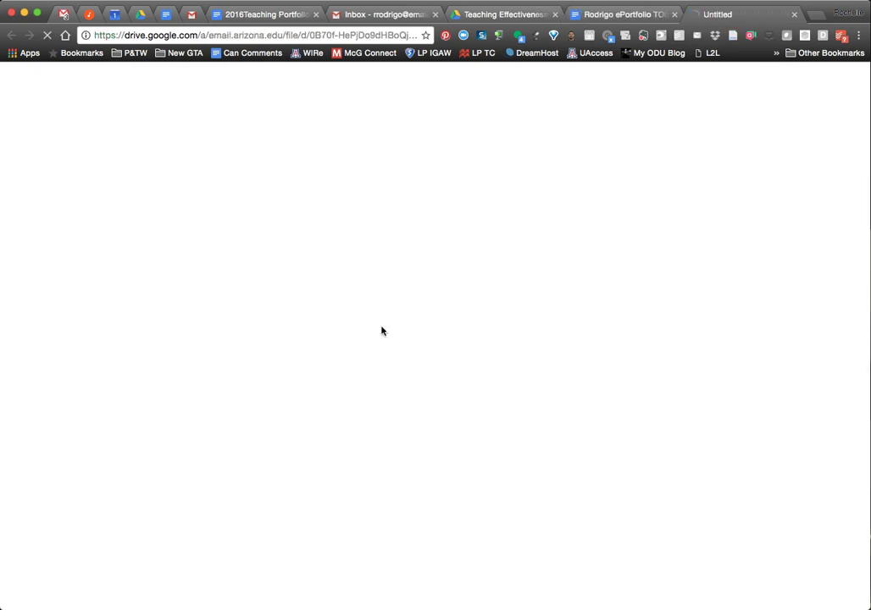